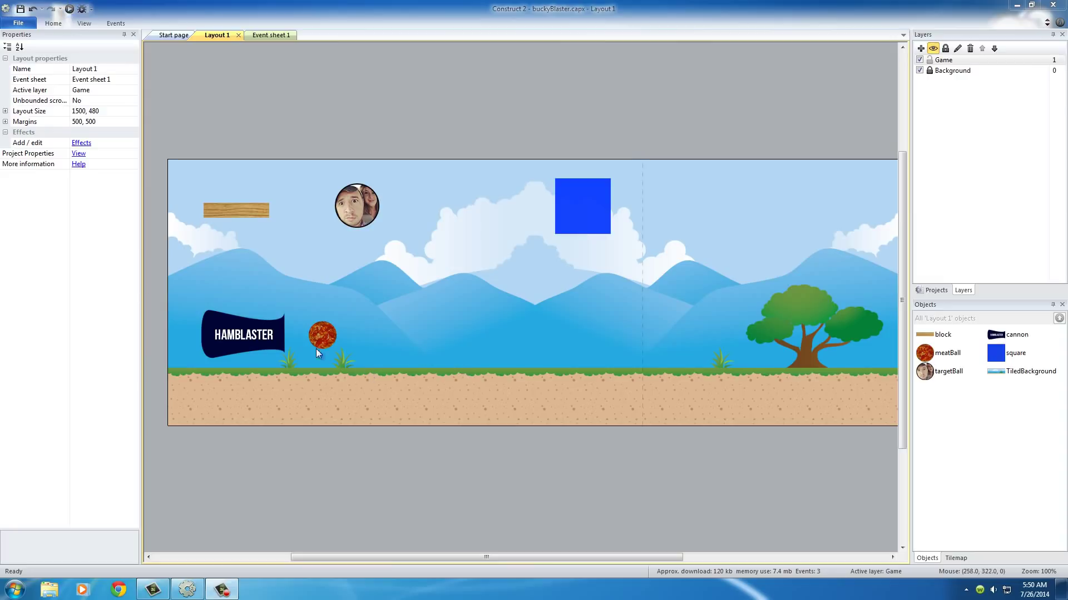
Preview the layout twice and fire a meatball to see the cropped 854-wide view.
{"action": "left_click", "coordinate": [69, 9]}
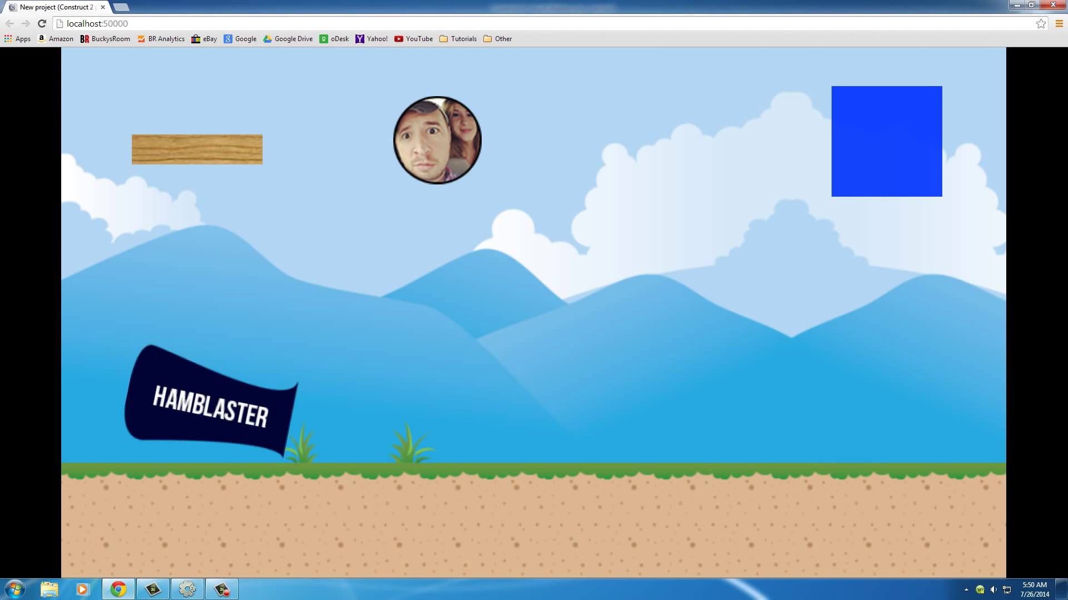
{"action": "left_click", "coordinate": [1053, 6]}
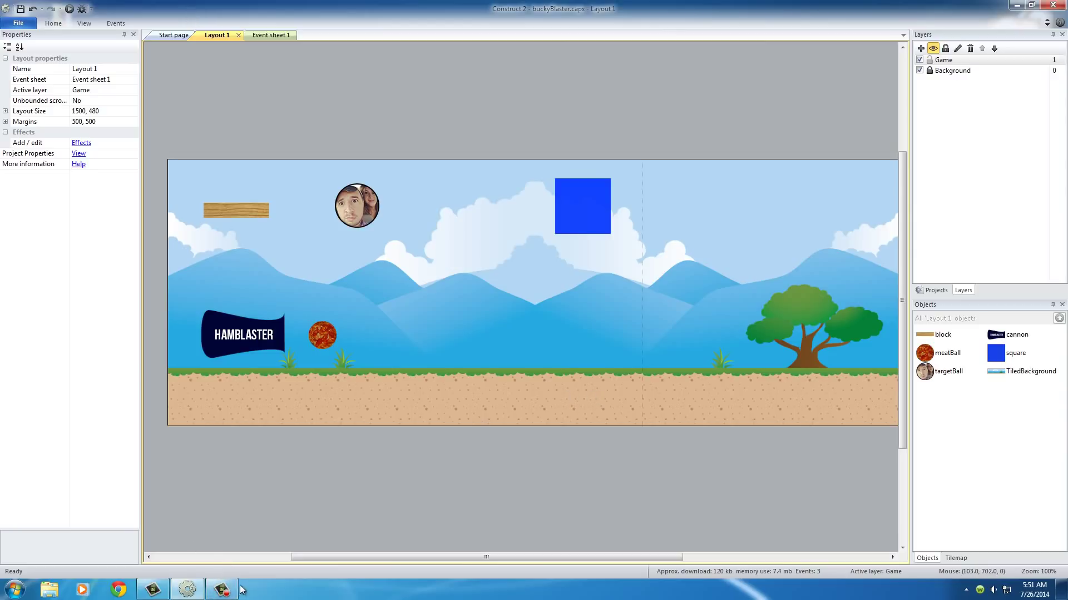
{"action": "left_click", "coordinate": [69, 9]}
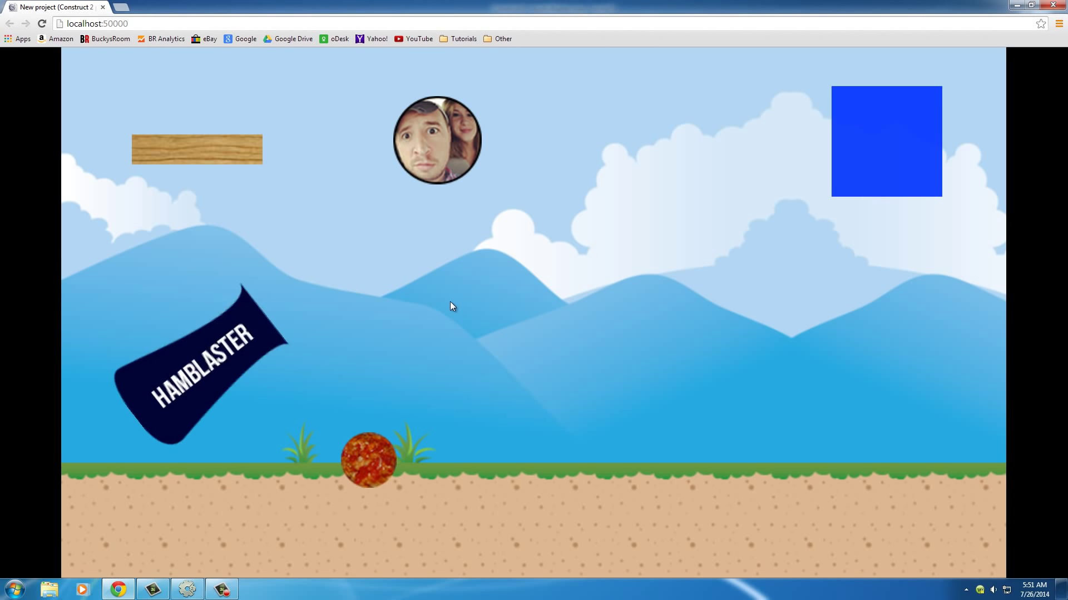
{"action": "left_click", "coordinate": [459, 248]}
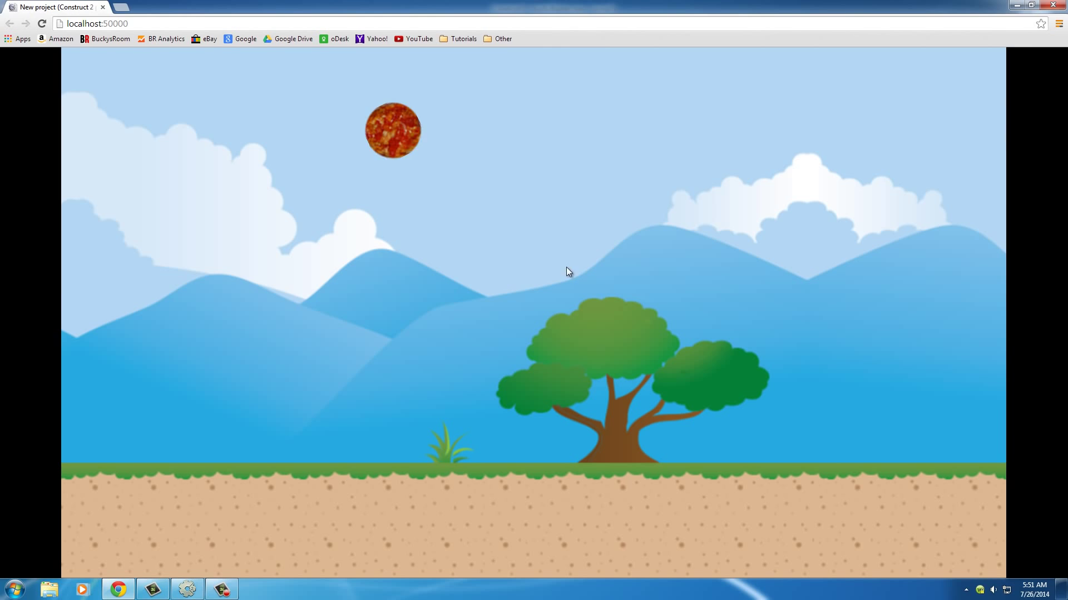
{"action": "left_click", "coordinate": [1053, 5]}
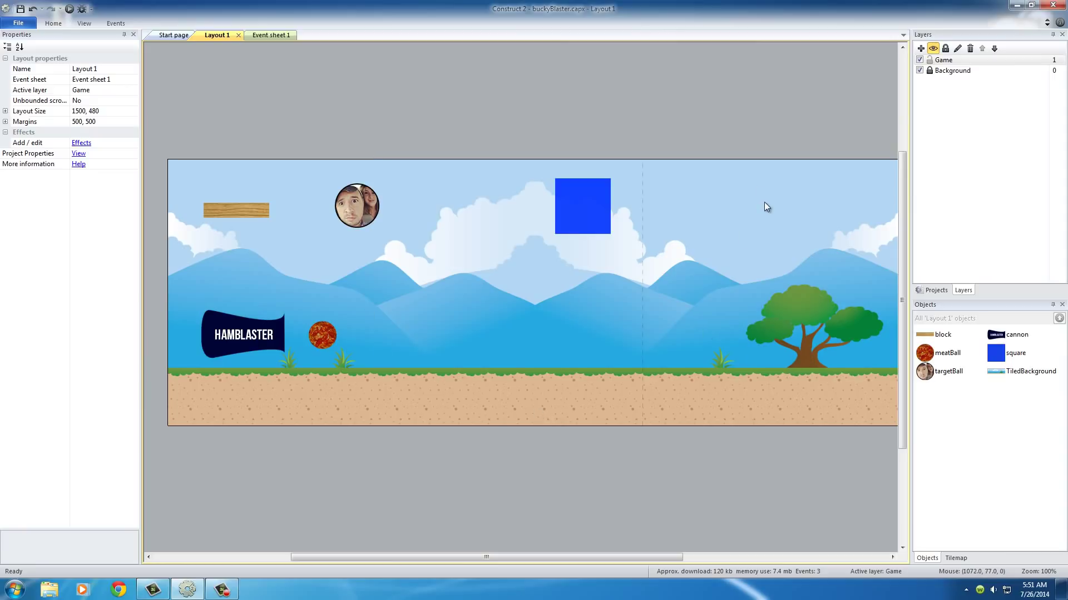
Check the project and layout properties, confirming the layout size is 1500, 480.
{"action": "left_click", "coordinate": [937, 289]}
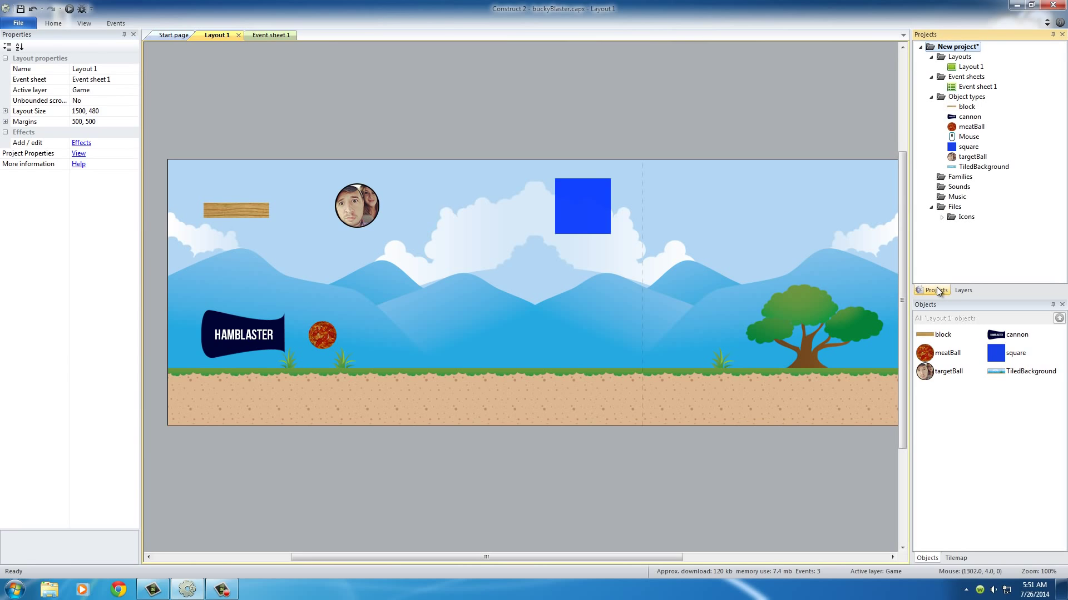
{"action": "left_click", "coordinate": [957, 47]}
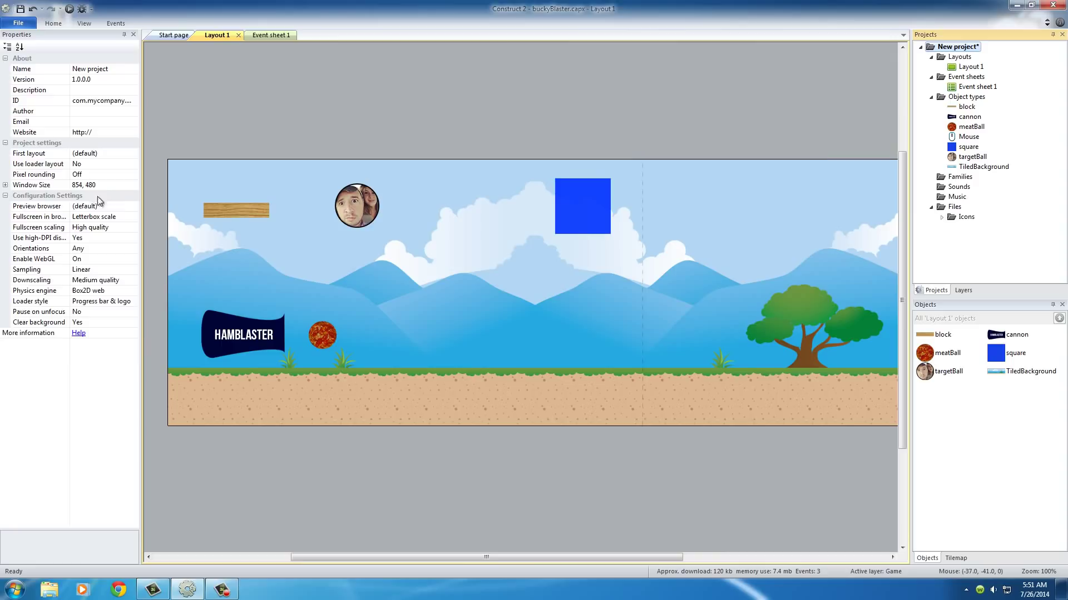
{"action": "left_click", "coordinate": [750, 127]}
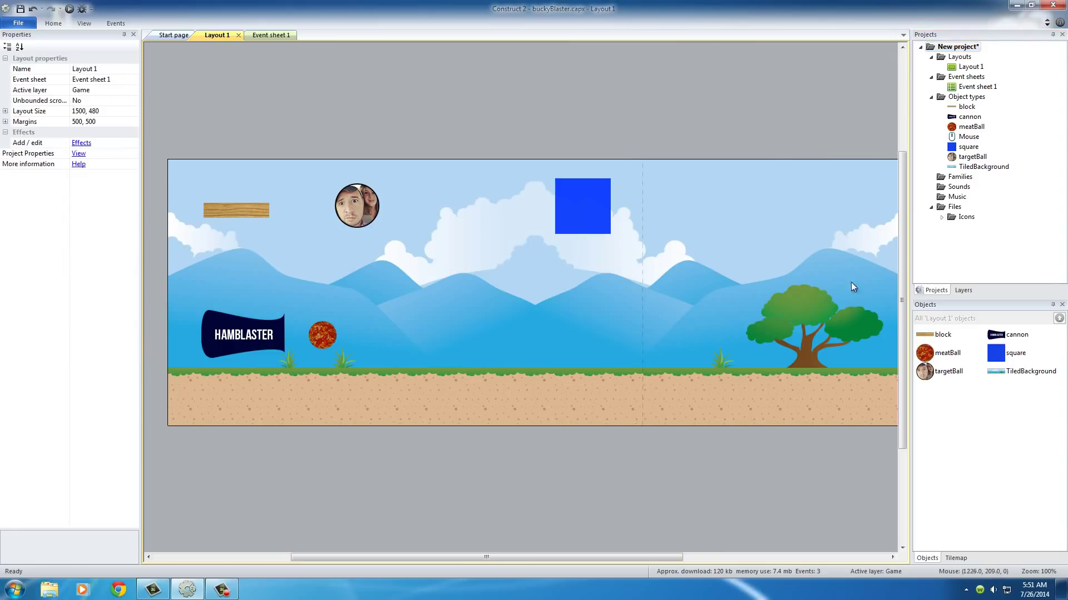
{"action": "left_click", "coordinate": [963, 290]}
{"action": "left_click", "coordinate": [89, 111]}
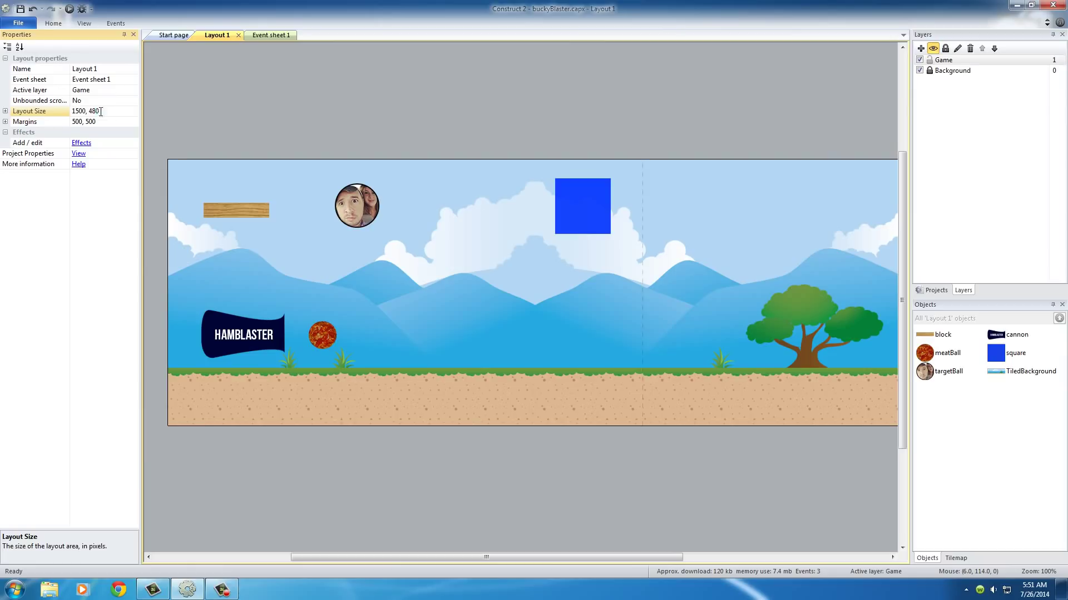
{"action": "left_click", "coordinate": [91, 111]}
{"action": "right_click", "coordinate": [90, 114]}
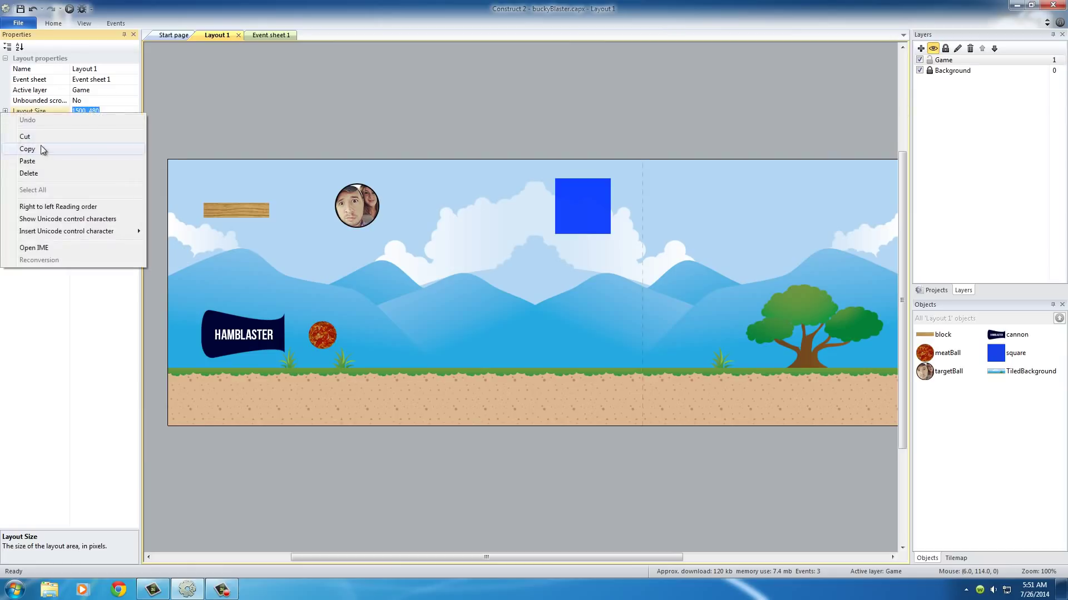
{"action": "key", "text": "Escape"}
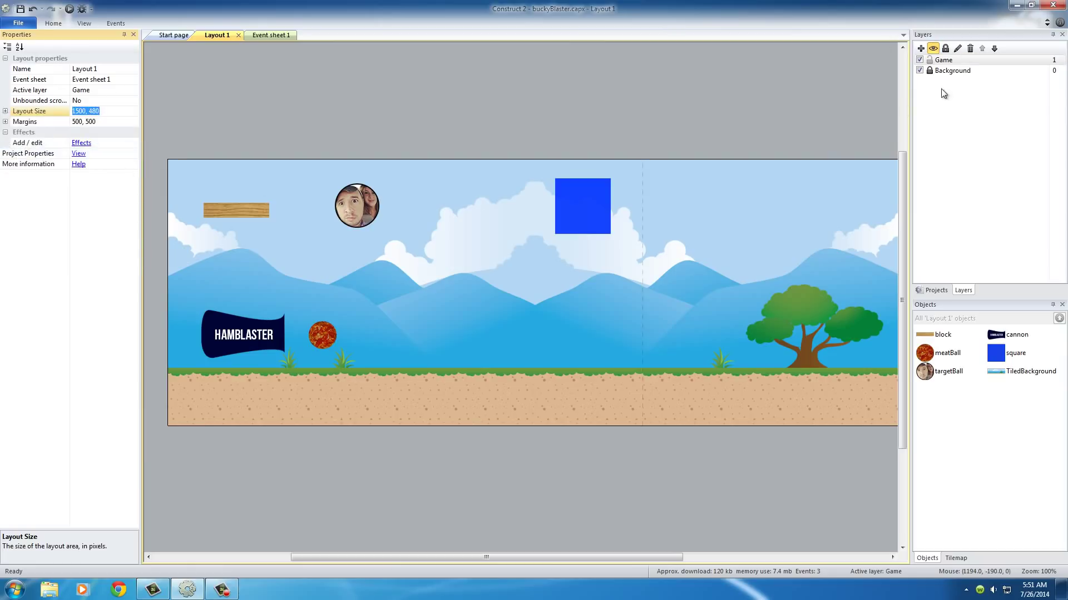
Enter 1500, 480 as the project's Window Size.
{"action": "left_click", "coordinate": [937, 291]}
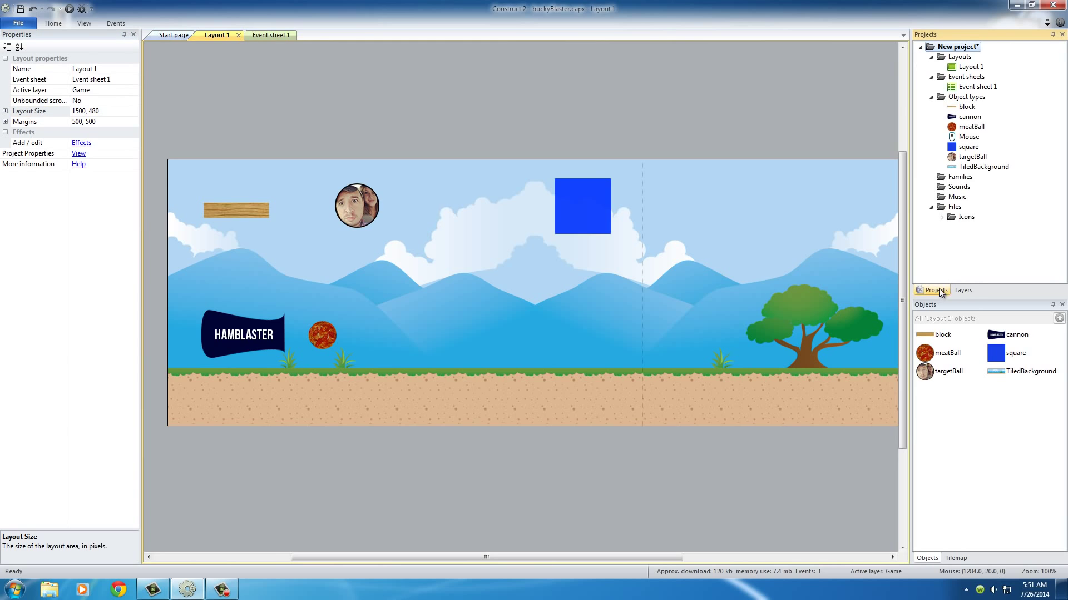
{"action": "left_click", "coordinate": [958, 47]}
{"action": "left_click", "coordinate": [91, 185]}
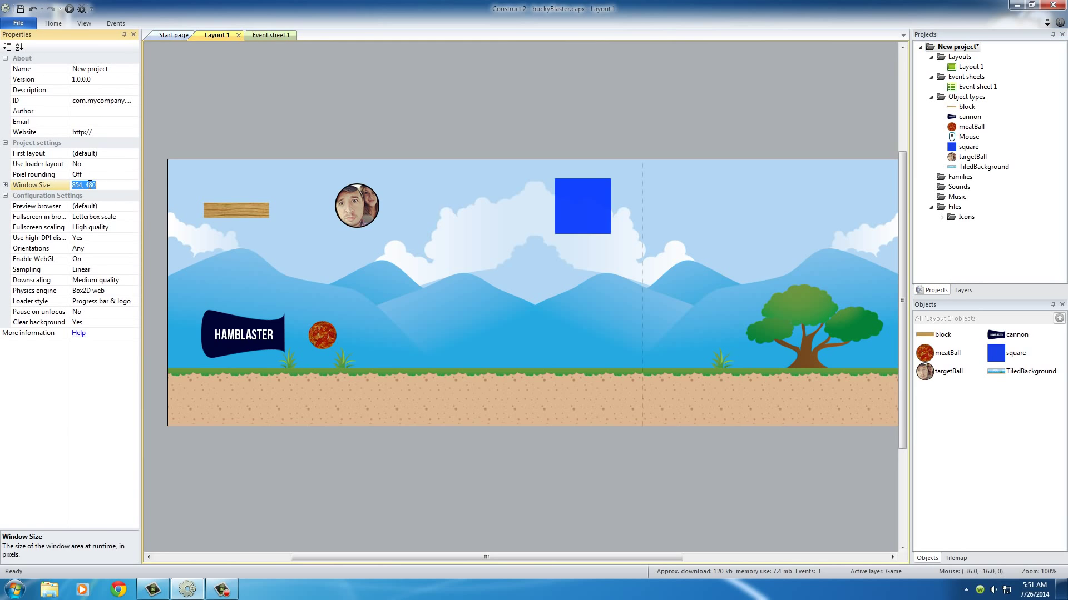
{"action": "type", "text": "1500, 480"}
Commit the 1500, 480 window size, then preview and fire a meatball across the full-width scene.
{"action": "left_click", "coordinate": [465, 247]}
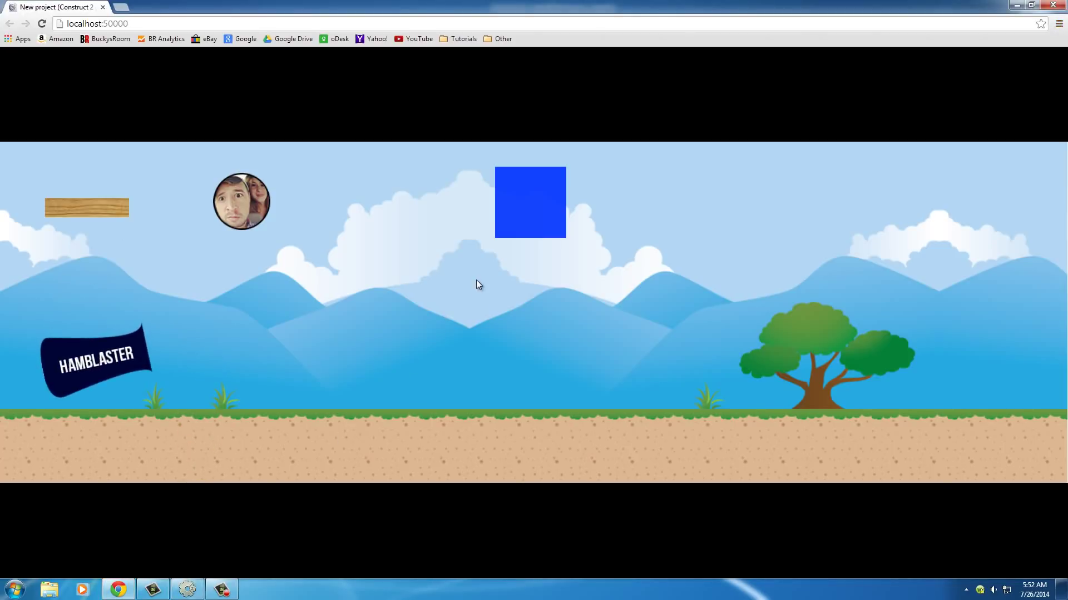
{"action": "left_click", "coordinate": [478, 284]}
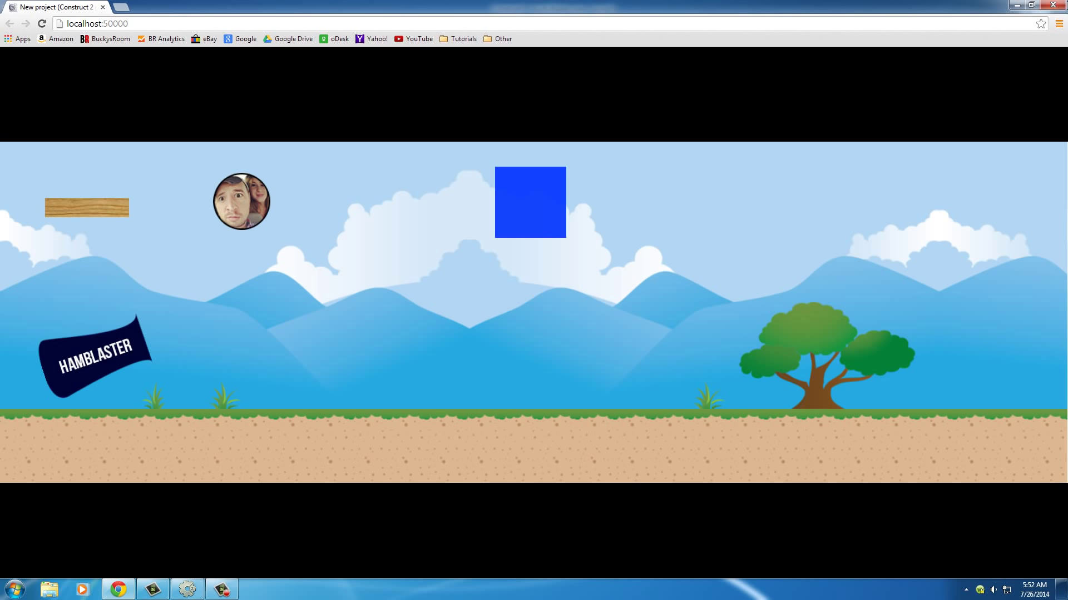
{"action": "left_click", "coordinate": [1053, 4]}
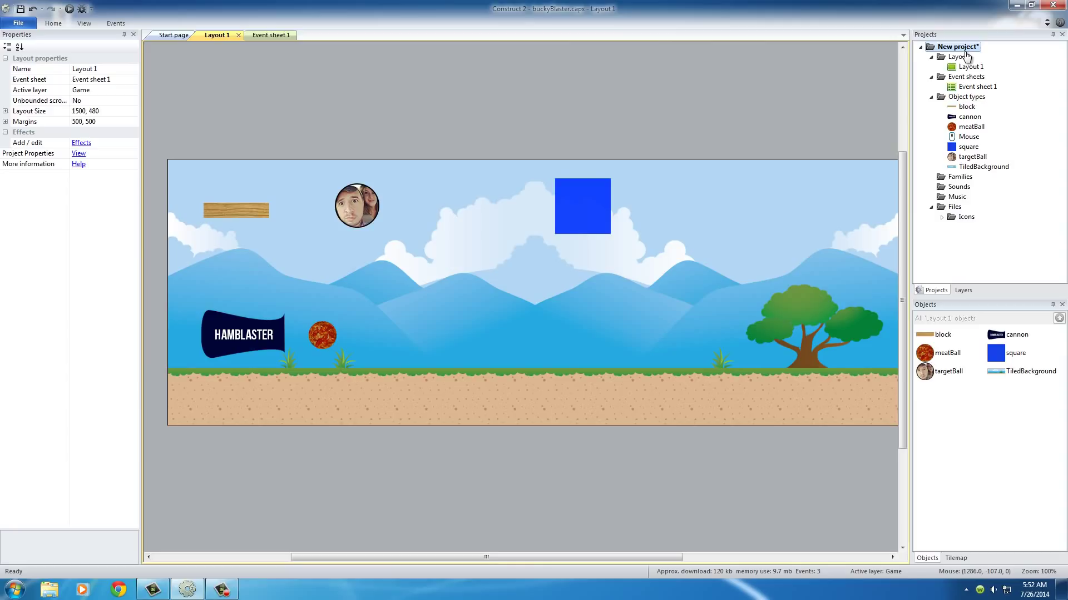
Select the Game layer in the Layers list to show its properties.
{"action": "left_click", "coordinate": [966, 289]}
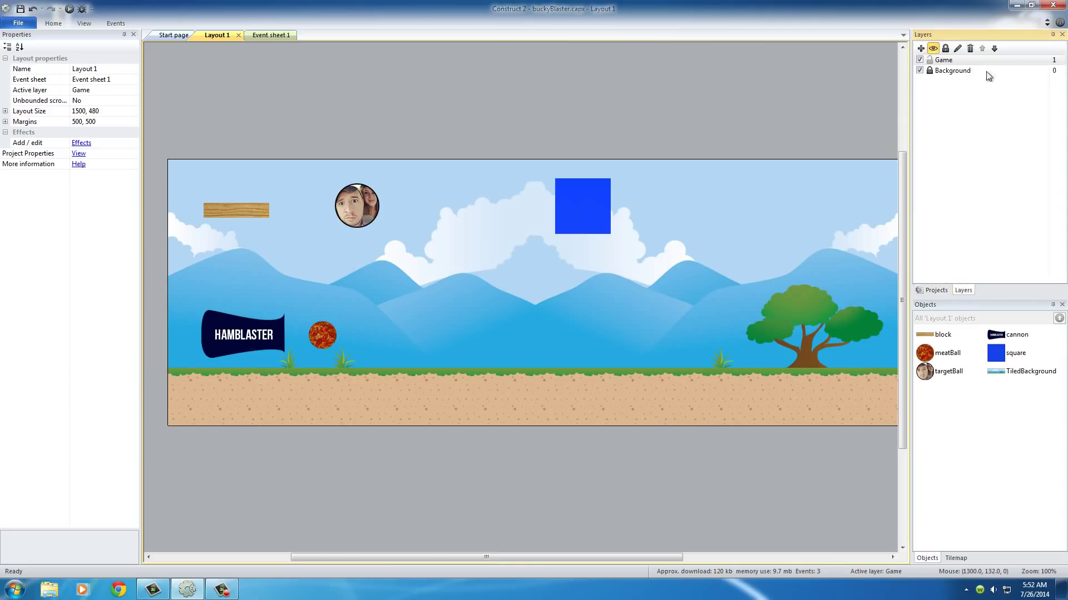
{"action": "left_click", "coordinate": [946, 71]}
{"action": "left_click", "coordinate": [946, 60]}
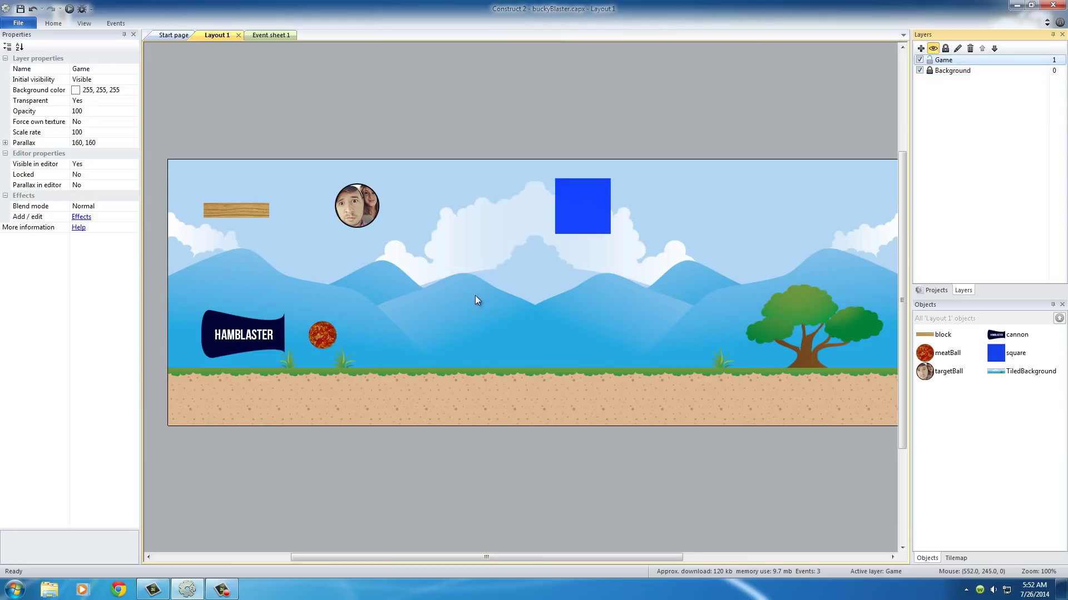
Preview the layout, fire three meatballs from the cannon, and close the preview.
{"action": "left_click", "coordinate": [69, 10]}
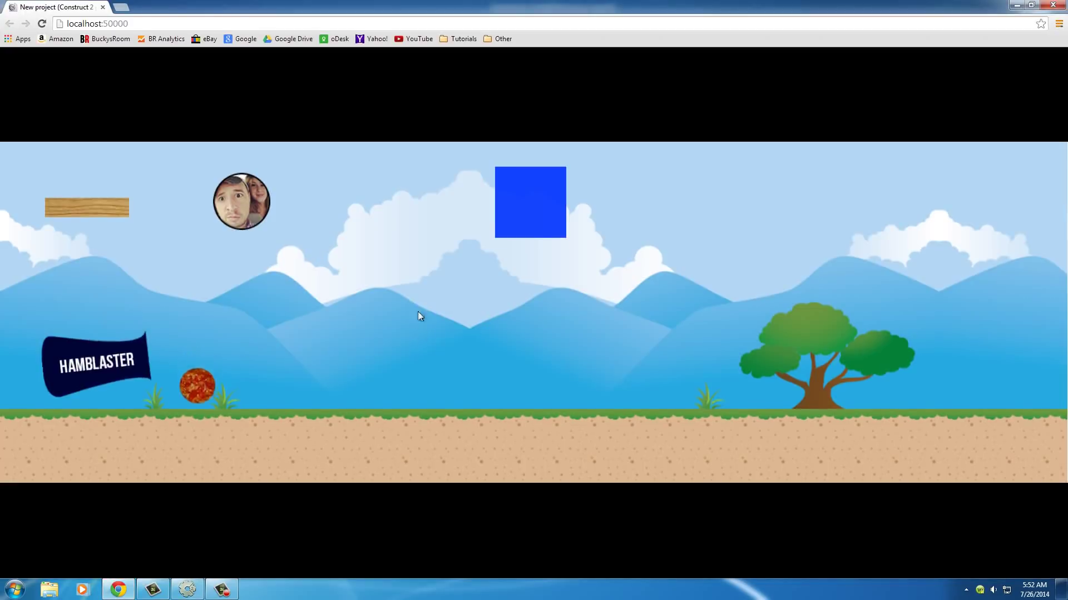
{"action": "left_click", "coordinate": [386, 245]}
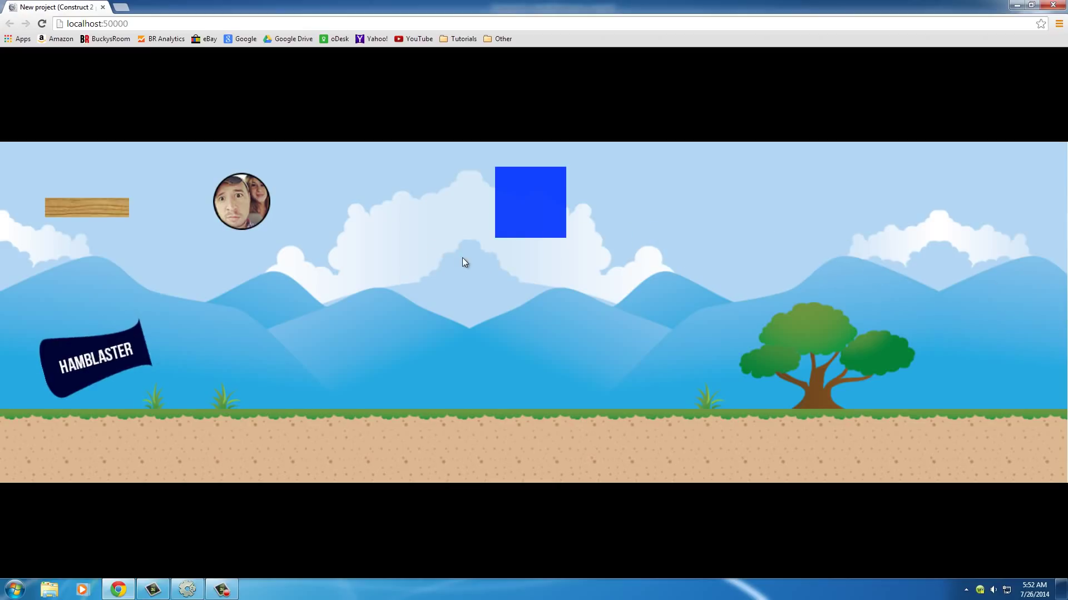
{"action": "left_click", "coordinate": [43, 24]}
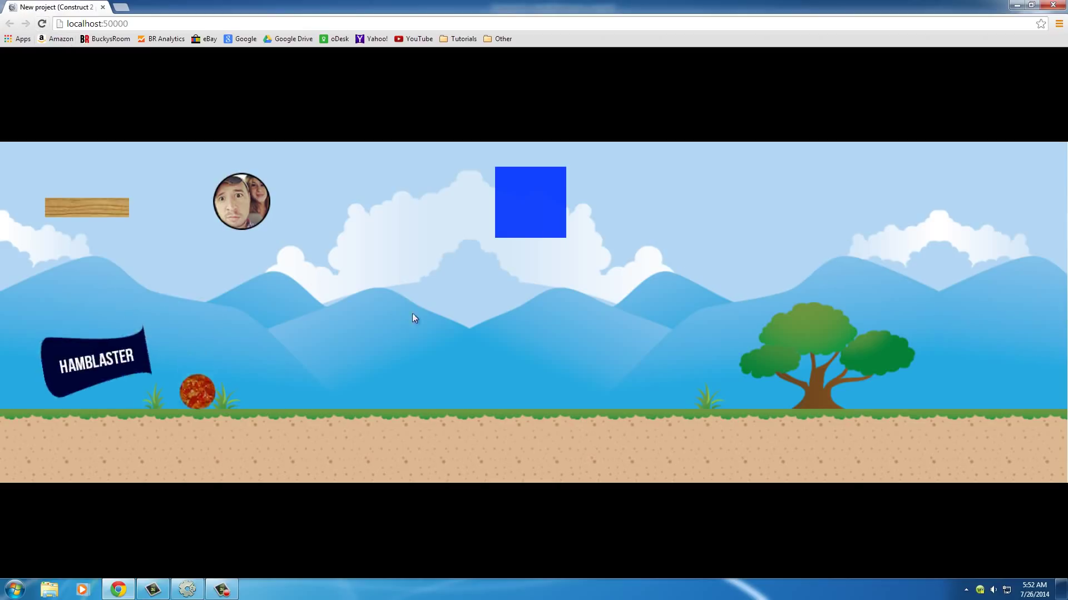
{"action": "left_click", "coordinate": [443, 327]}
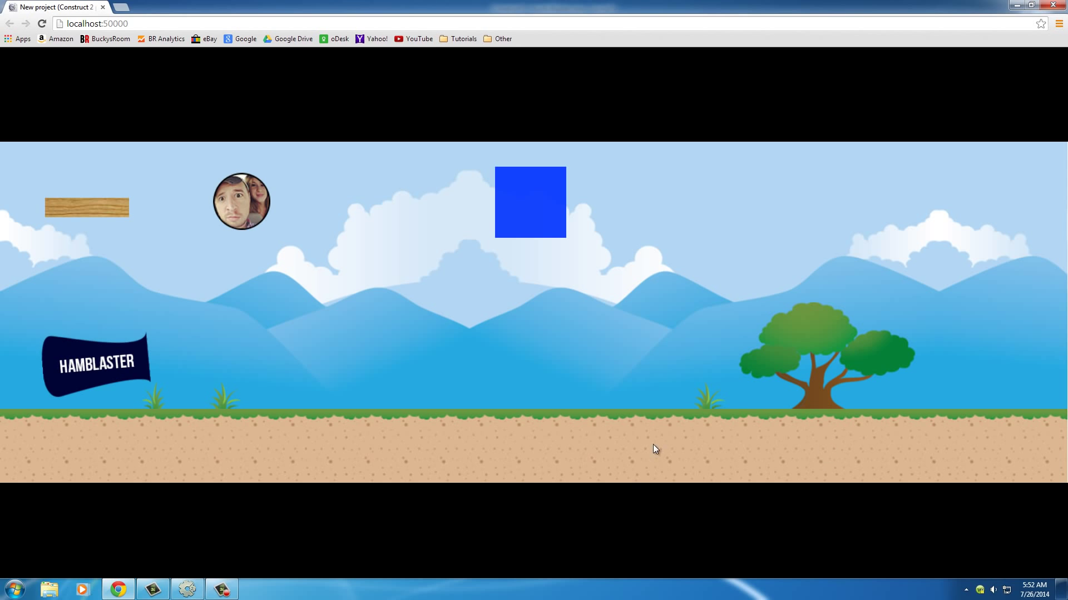
{"action": "left_click", "coordinate": [1052, 5]}
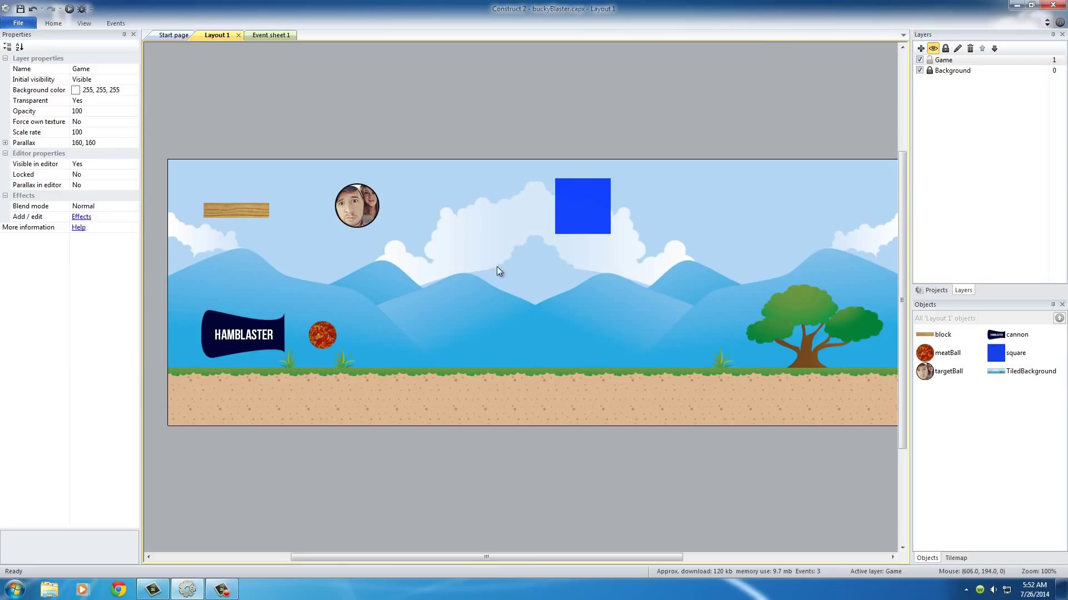
Drag the blue square to the bottom-left ground and type a new width into its Size field.
{"action": "left_click", "coordinate": [576, 207]}
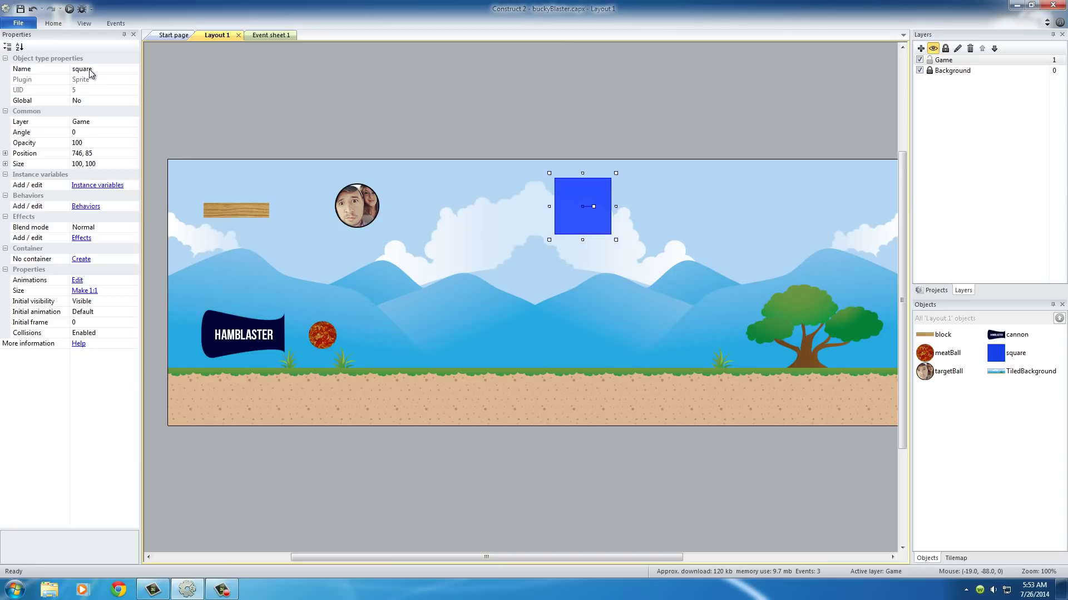
{"action": "left_click_drag", "start_coordinate": [553, 206], "coordinate": [214, 377]}
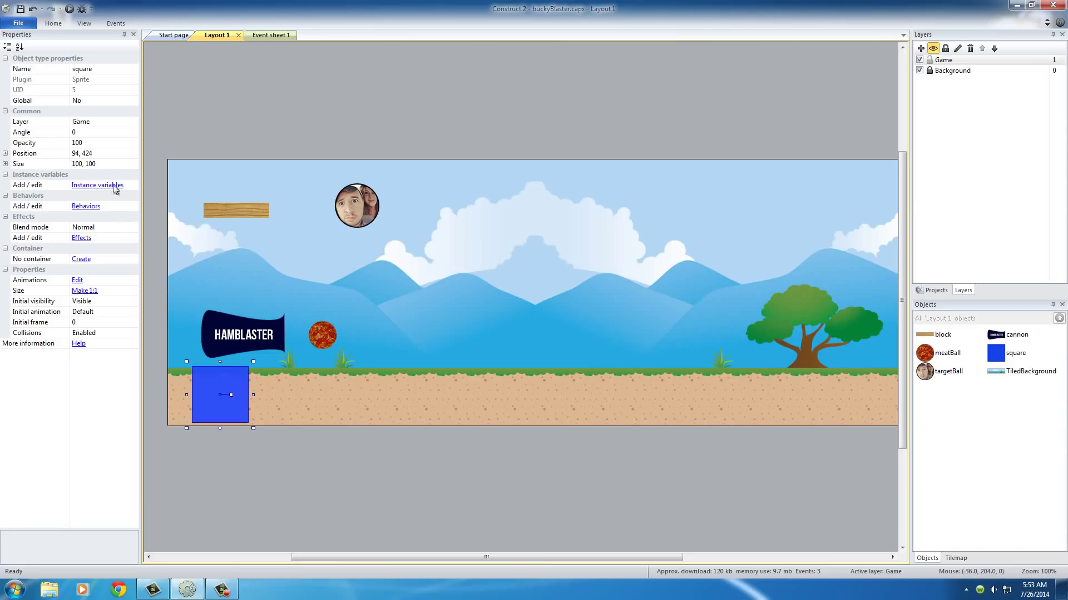
{"action": "left_click", "coordinate": [84, 164]}
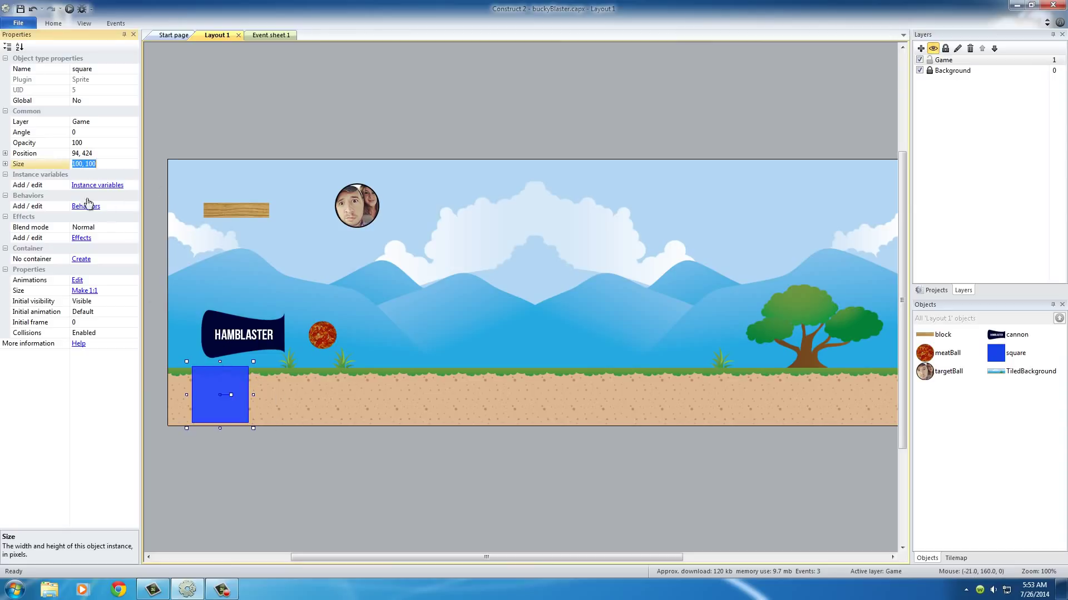
{"action": "left_click", "coordinate": [101, 164]}
{"action": "left_click", "coordinate": [16, 162]}
{"action": "type", "text": "1500"}
Commit the 1500-wide size, drag the strip over the ground, and nudge it up.
{"action": "left_click", "coordinate": [436, 283]}
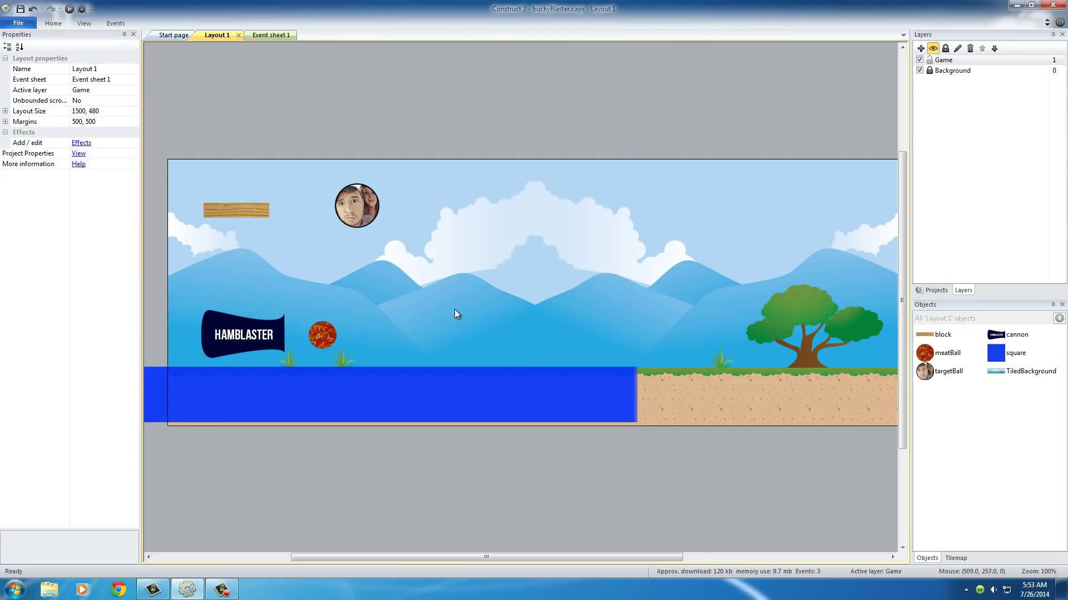
{"action": "scroll", "coordinate": [454, 309], "scroll_direction": "down", "scroll_amount": 2, "text": "ctrl"}
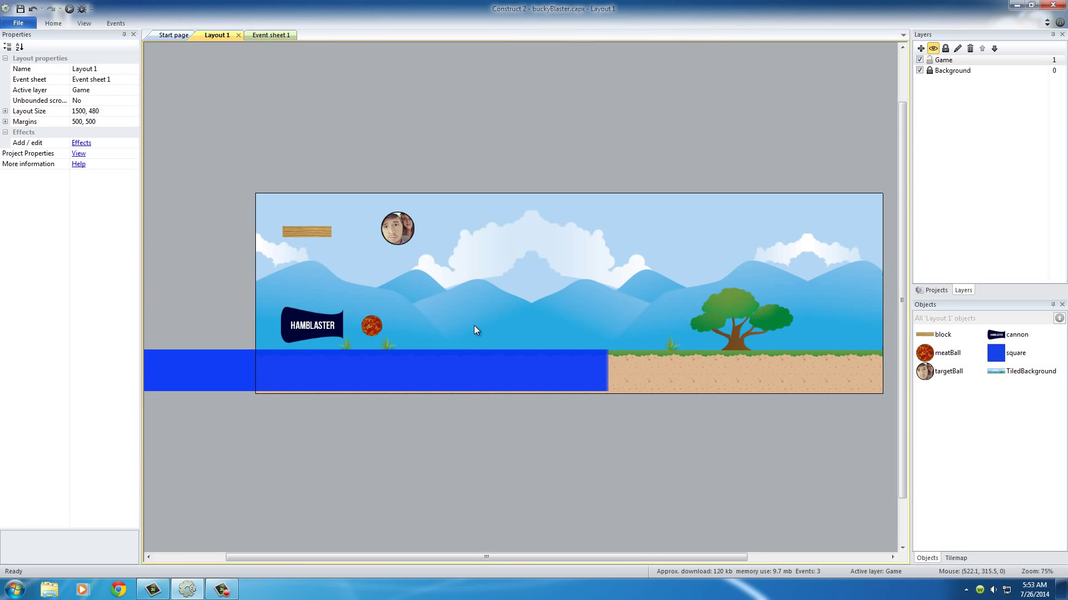
{"action": "scroll", "coordinate": [474, 326], "scroll_direction": "up", "scroll_amount": 1, "text": "ctrl"}
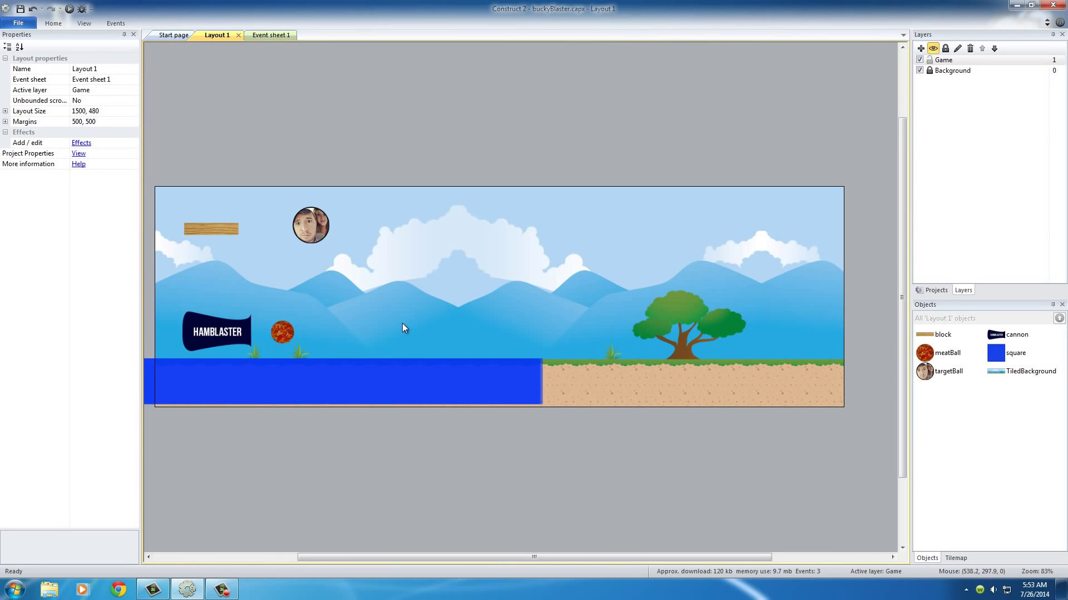
{"action": "left_click_drag", "start_coordinate": [404, 384], "coordinate": [603, 382]}
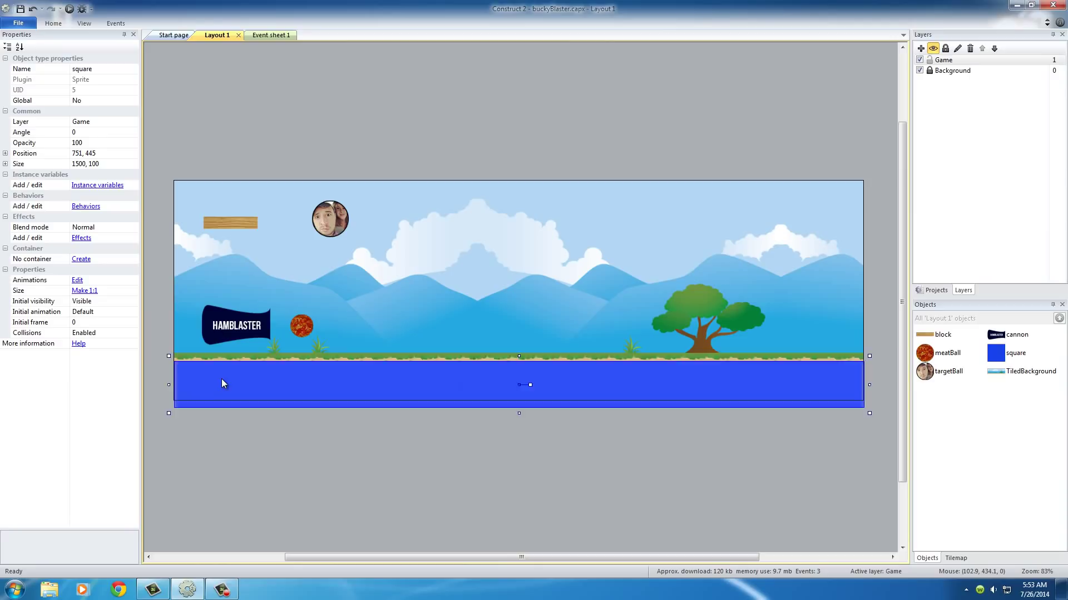
{"action": "key", "text": "Up"}
{"action": "key", "text": "Up"}
{"action": "key", "text": "Up"}
{"action": "key", "text": "Up"}
{"action": "key", "text": "Up"}
{"action": "key", "text": "Up"}
{"action": "key", "text": "Up"}
{"action": "key", "text": "Up"}
{"action": "key", "text": "Up"}
{"action": "key", "text": "Up"}
{"action": "key", "text": "Up"}
{"action": "key", "text": "Up"}
{"action": "key", "text": "Up"}
{"action": "key", "text": "Up"}
{"action": "key", "text": "Up"}
{"action": "key", "text": "alt"}
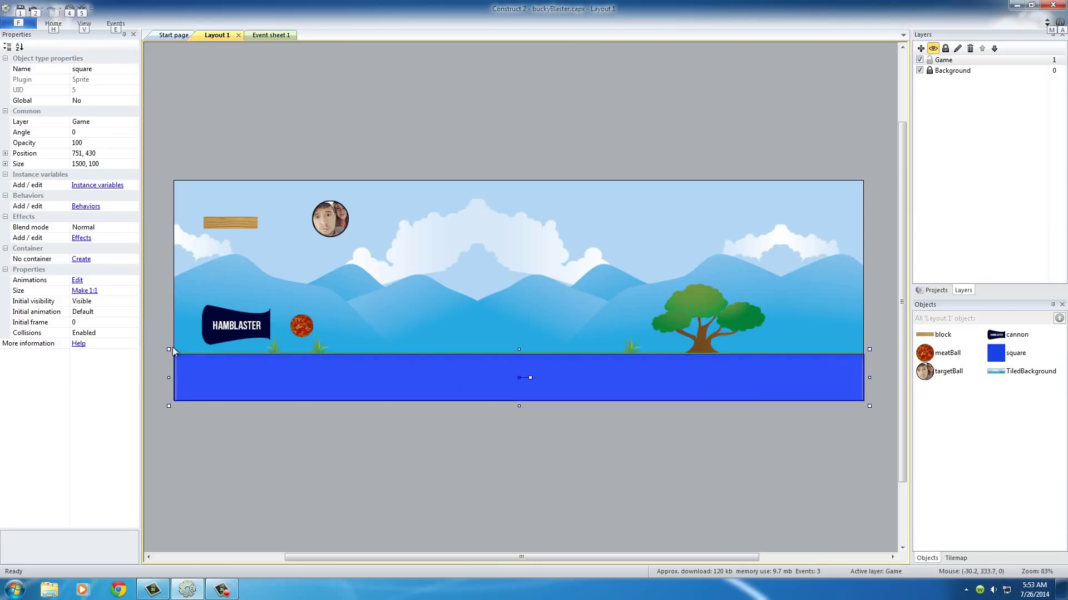
{"action": "left_click", "coordinate": [292, 137]}
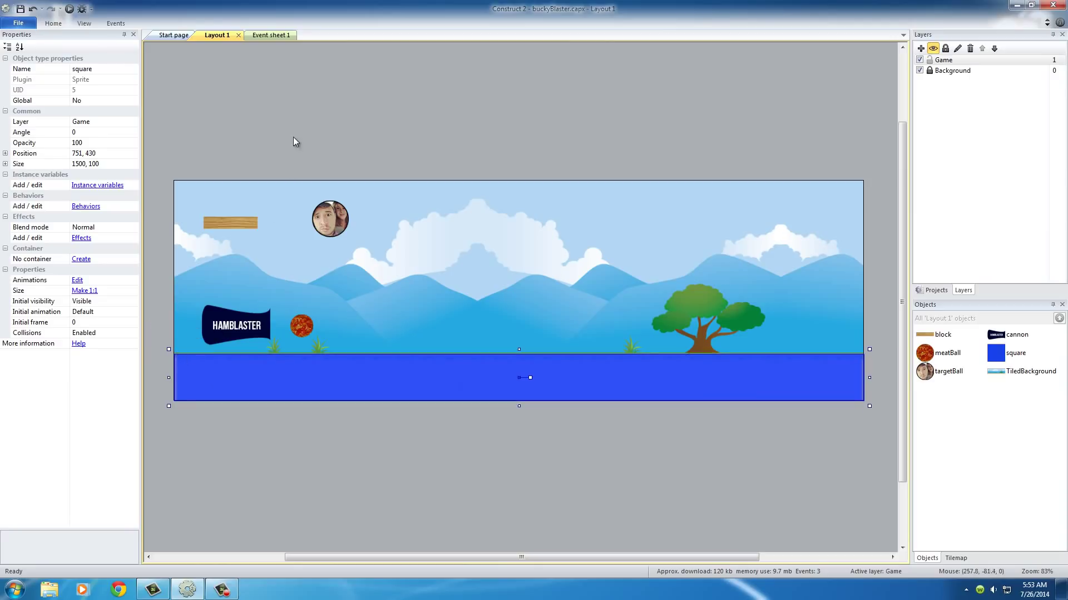
Fine-tune the strip's position so it sits flush with the layout's bottom edge.
{"action": "scroll", "coordinate": [263, 376], "scroll_direction": "up", "scroll_amount": 2, "text": "ctrl"}
{"action": "scroll", "coordinate": [246, 388], "scroll_direction": "down", "scroll_amount": 3, "text": "ctrl"}
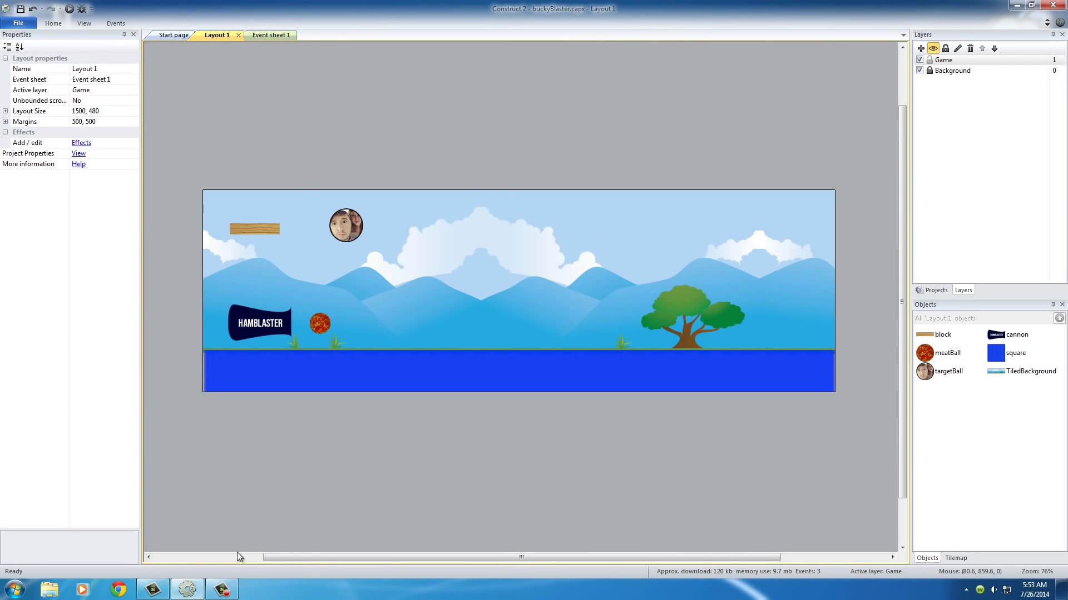
{"action": "left_click", "coordinate": [217, 593]}
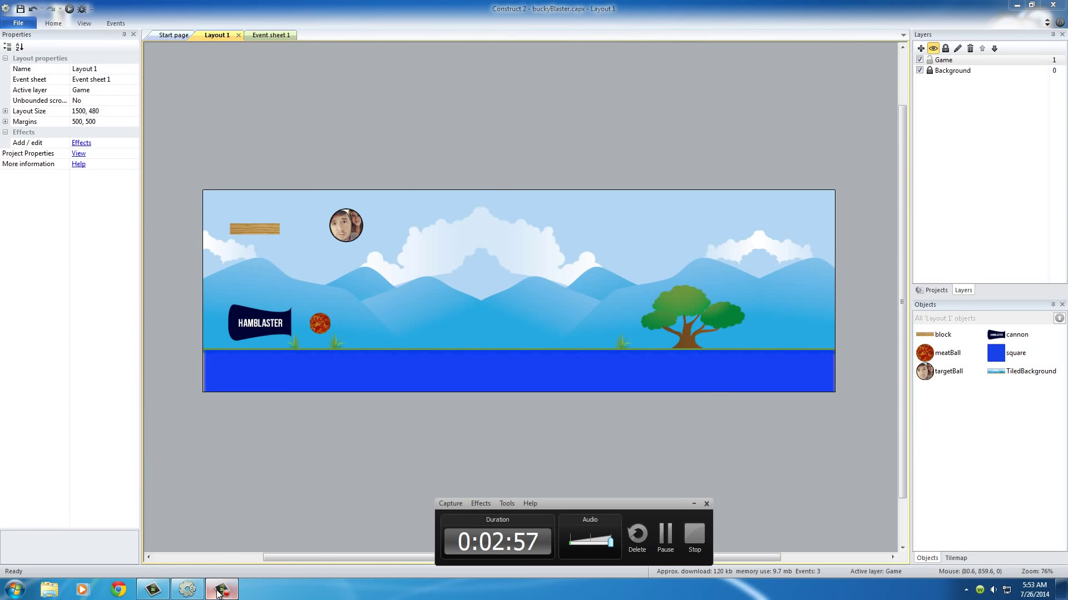
{"action": "left_click", "coordinate": [218, 593]}
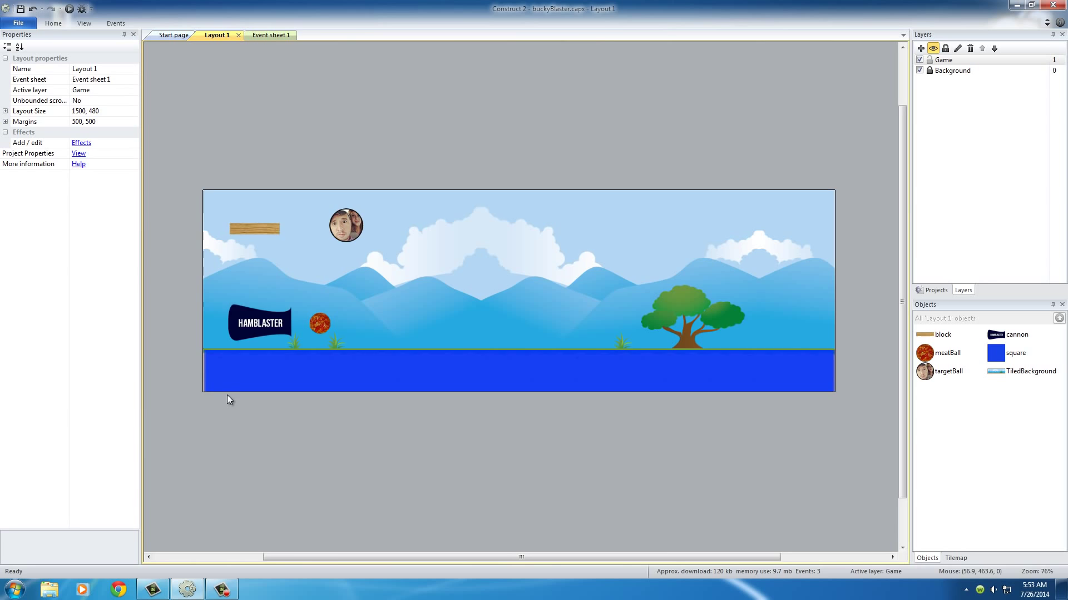
{"action": "scroll", "coordinate": [223, 400], "scroll_direction": "up", "scroll_amount": 3, "text": "ctrl"}
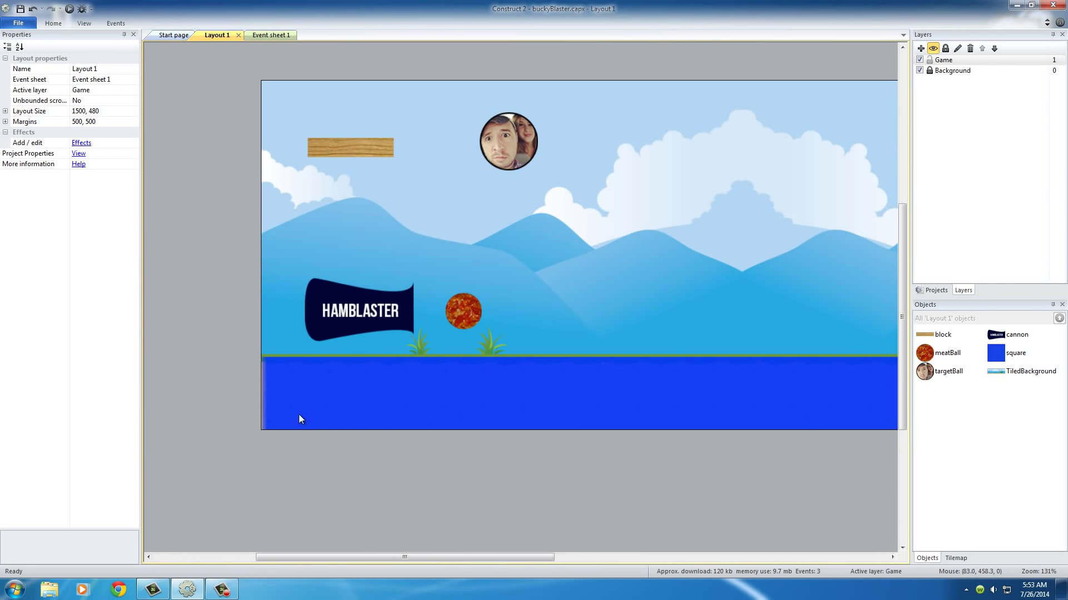
{"action": "left_click_drag", "start_coordinate": [283, 400], "coordinate": [293, 398]}
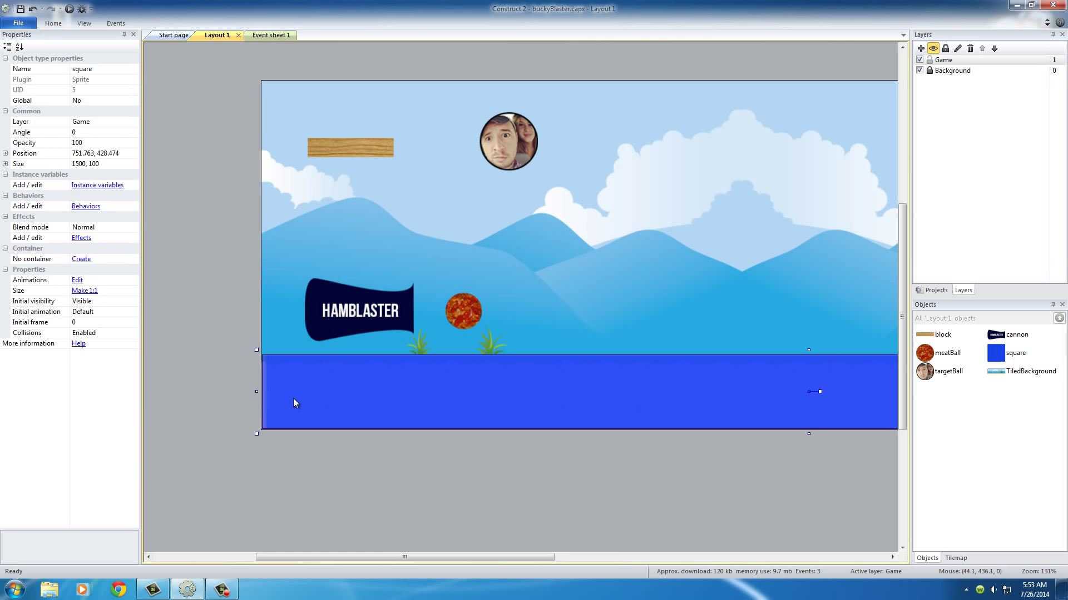
{"action": "left_click", "coordinate": [259, 398]}
{"action": "left_click", "coordinate": [403, 391]}
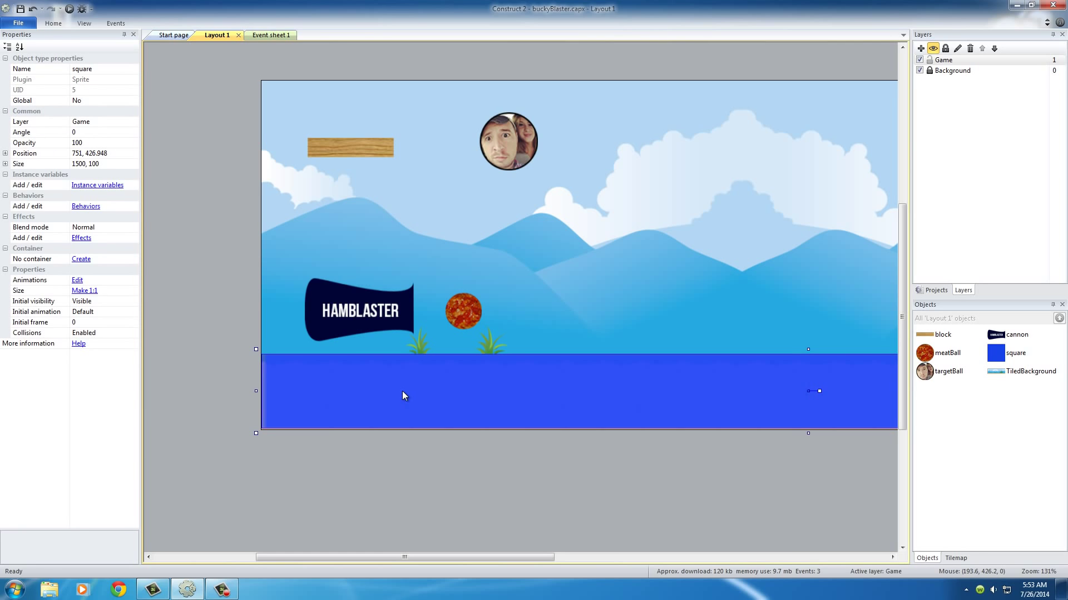
{"action": "left_click", "coordinate": [245, 304]}
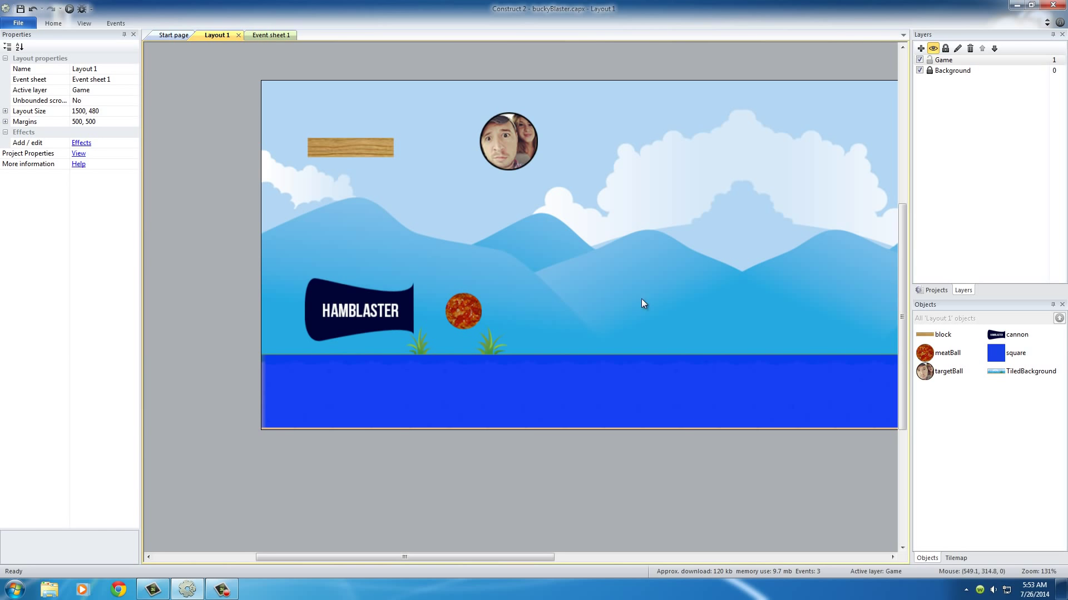
Select the blue ground strip and enter 0 in its Opacity field.
{"action": "scroll", "coordinate": [641, 303], "scroll_direction": "down", "scroll_amount": 5, "text": "ctrl"}
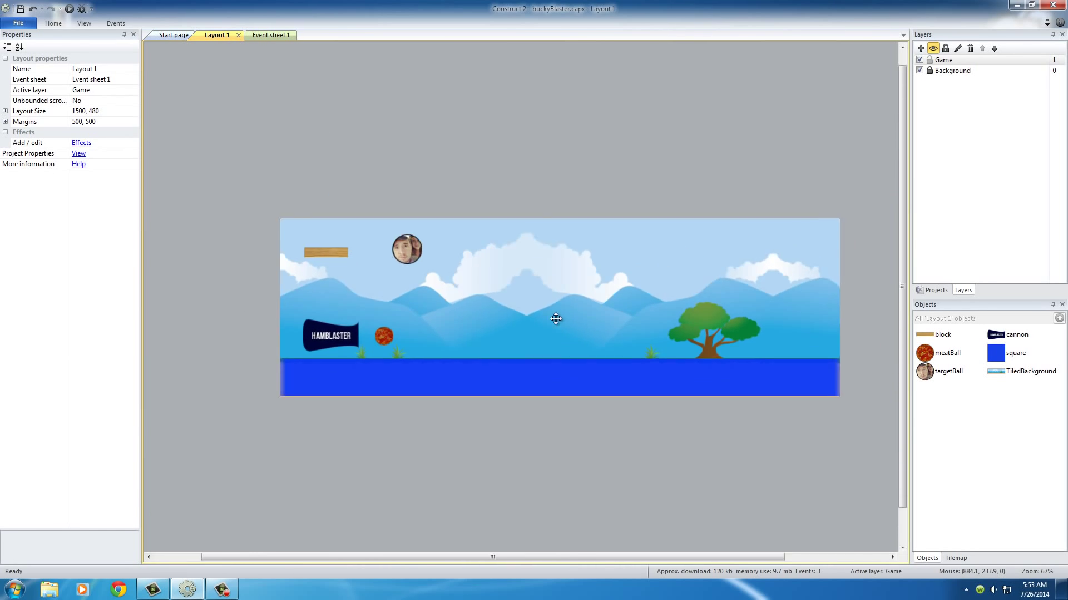
{"action": "mouse_move", "coordinate": [556, 319]}
{"action": "middle_mouse_down"}
{"action": "mouse_move", "coordinate": [474, 313]}
{"action": "mouse_move", "coordinate": [559, 307]}
{"action": "middle_mouse_up"}
{"action": "scroll", "coordinate": [499, 324], "scroll_direction": "up", "scroll_amount": 2, "text": "ctrl"}
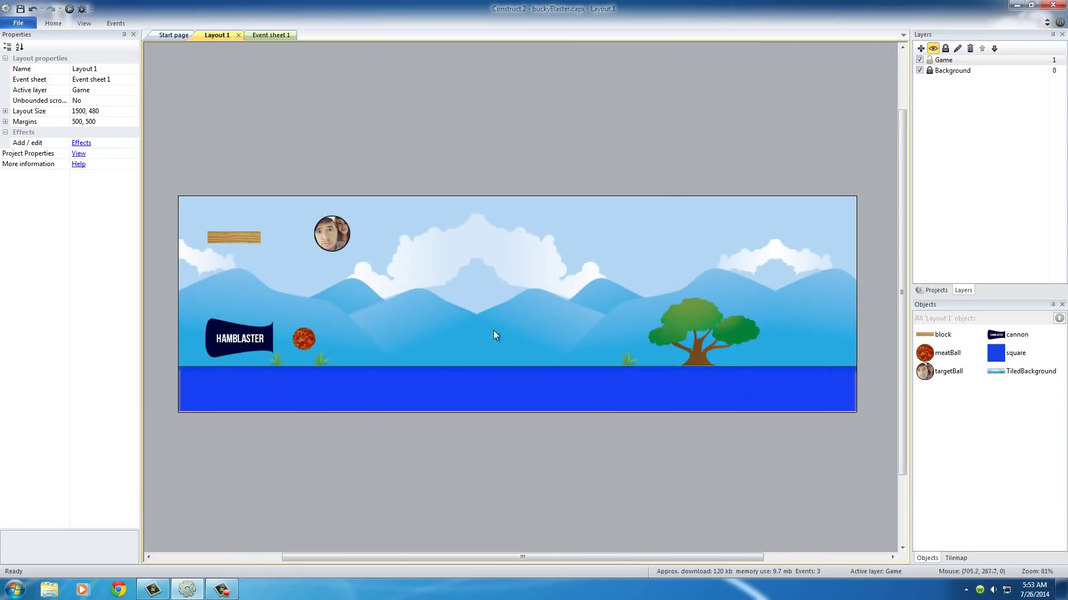
{"action": "left_click", "coordinate": [400, 395]}
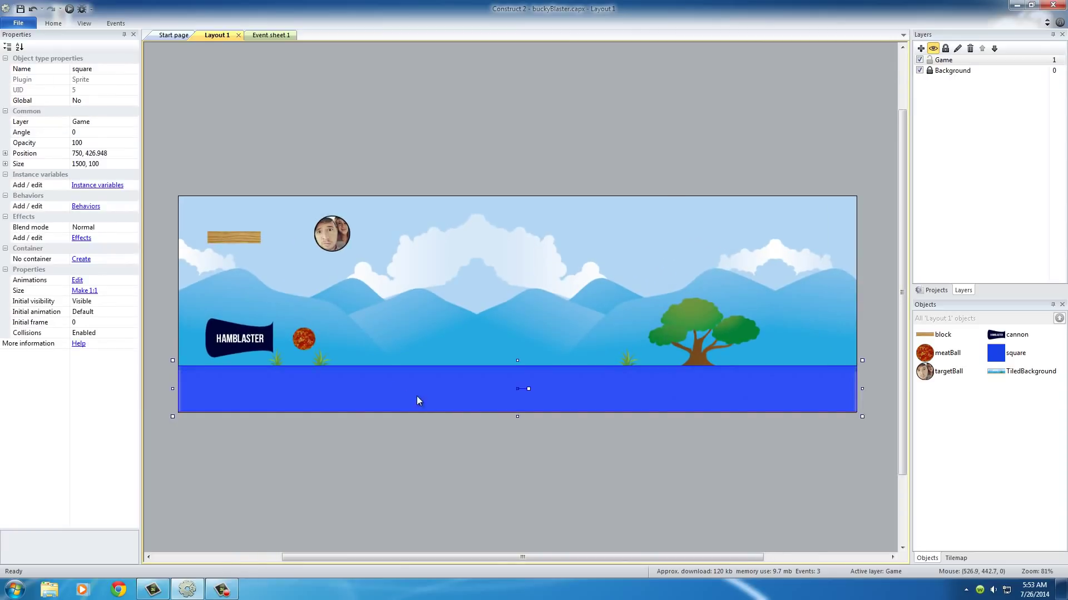
{"action": "left_click", "coordinate": [109, 142]}
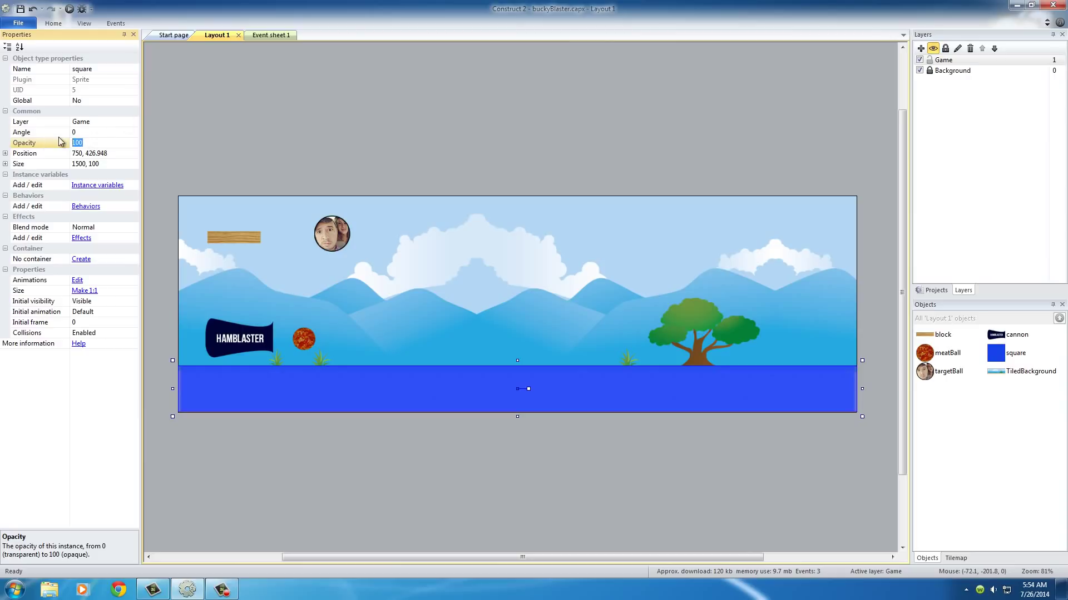
{"action": "type", "text": "0"}
{"action": "left_click", "coordinate": [401, 176]}
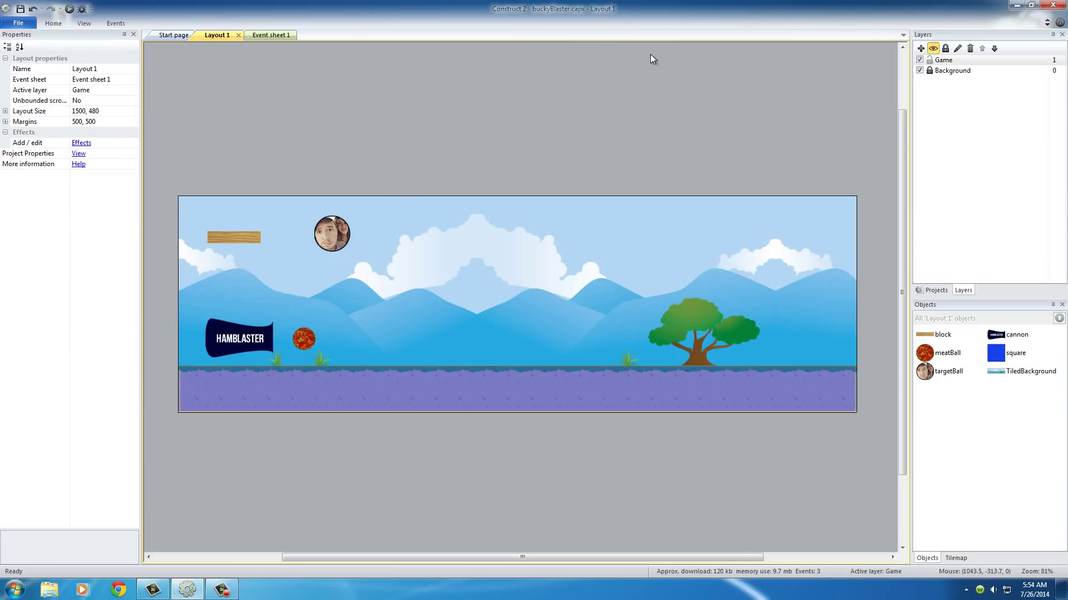
Re-enter opacity 0 for the strip, leaving it invisible.
{"action": "left_click", "coordinate": [381, 389]}
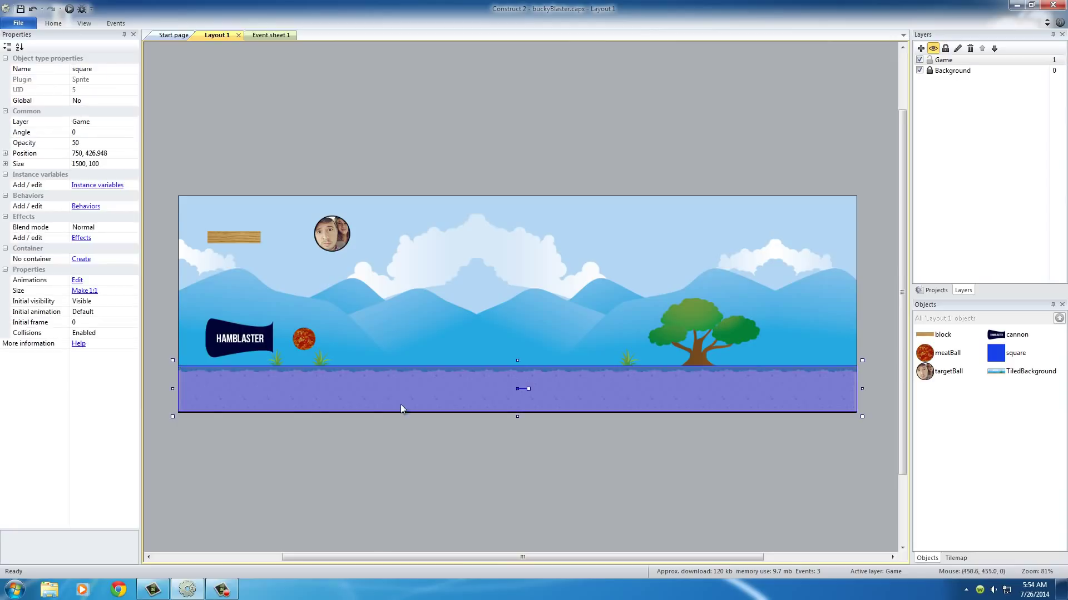
{"action": "left_click", "coordinate": [84, 143]}
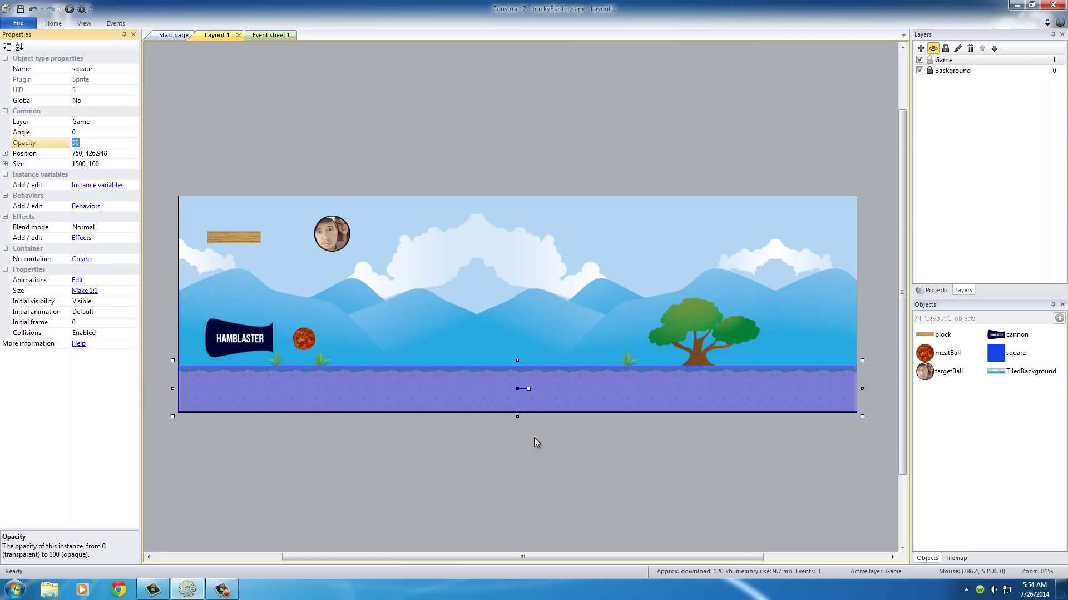
{"action": "left_click", "coordinate": [87, 143]}
{"action": "key", "text": "BackSpace"}
{"action": "key", "text": "BackSpace"}
{"action": "type", "text": "0"}
{"action": "key", "text": "Return"}
{"action": "left_click", "coordinate": [239, 152]}
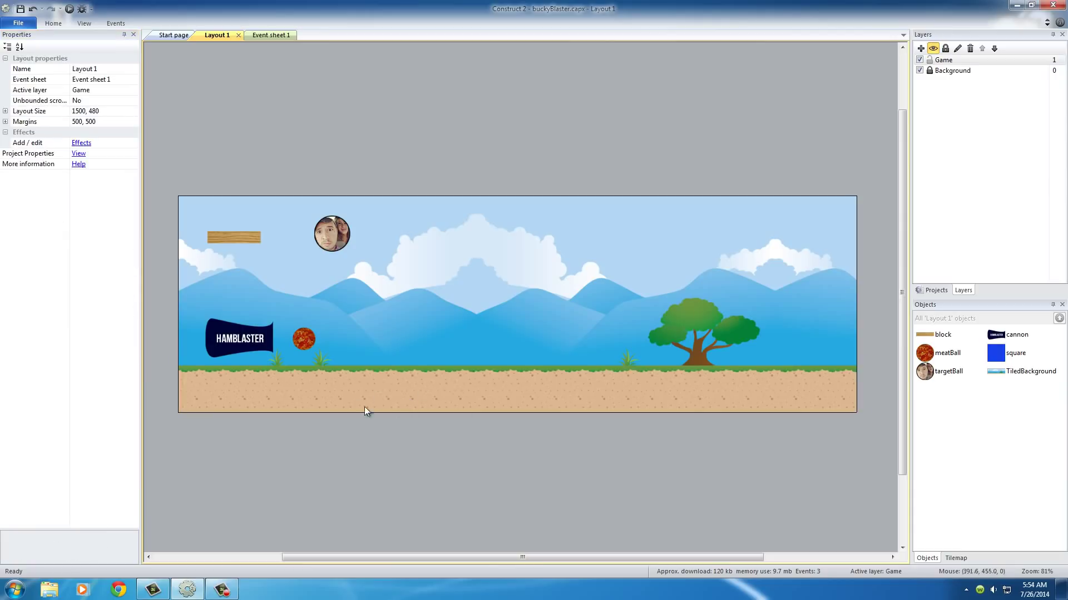
Set the strip's Opacity to 50 so it becomes semi-transparent.
{"action": "left_click", "coordinate": [440, 405]}
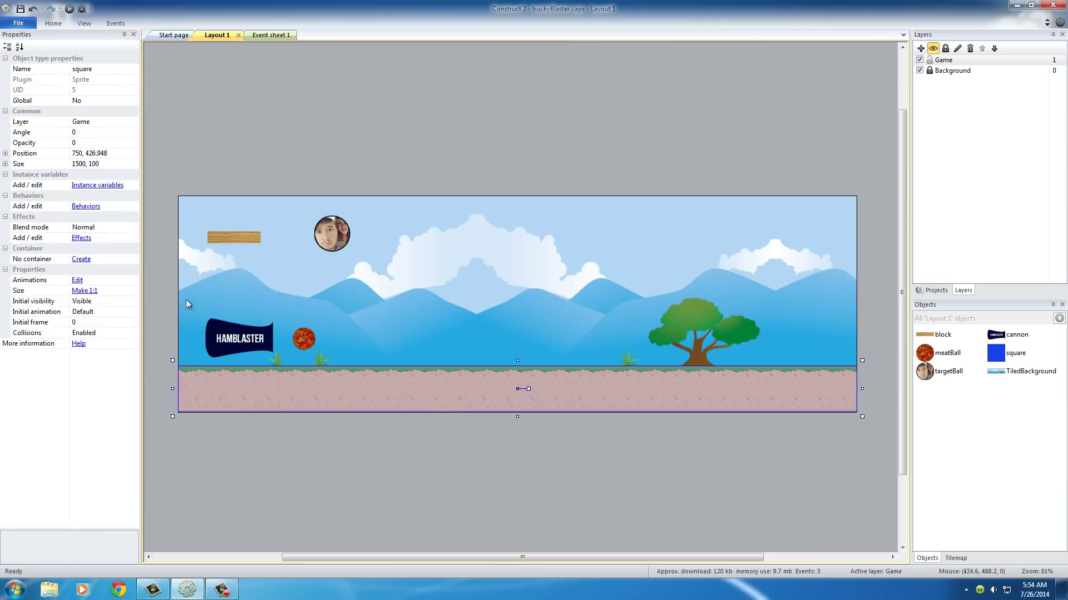
{"action": "left_click", "coordinate": [85, 143]}
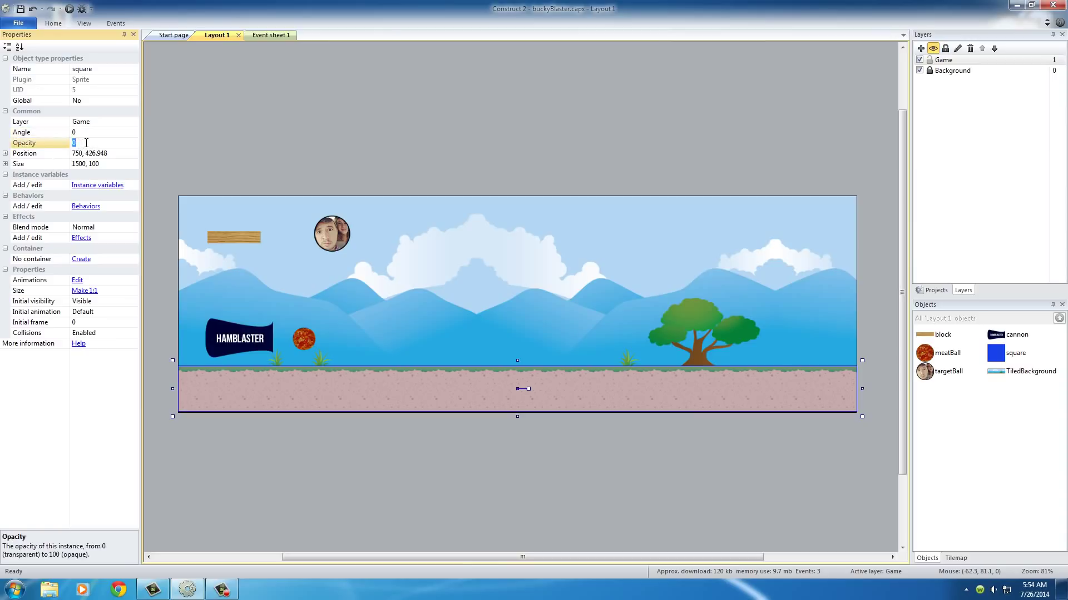
{"action": "type", "text": "50"}
{"action": "left_click", "coordinate": [387, 172]}
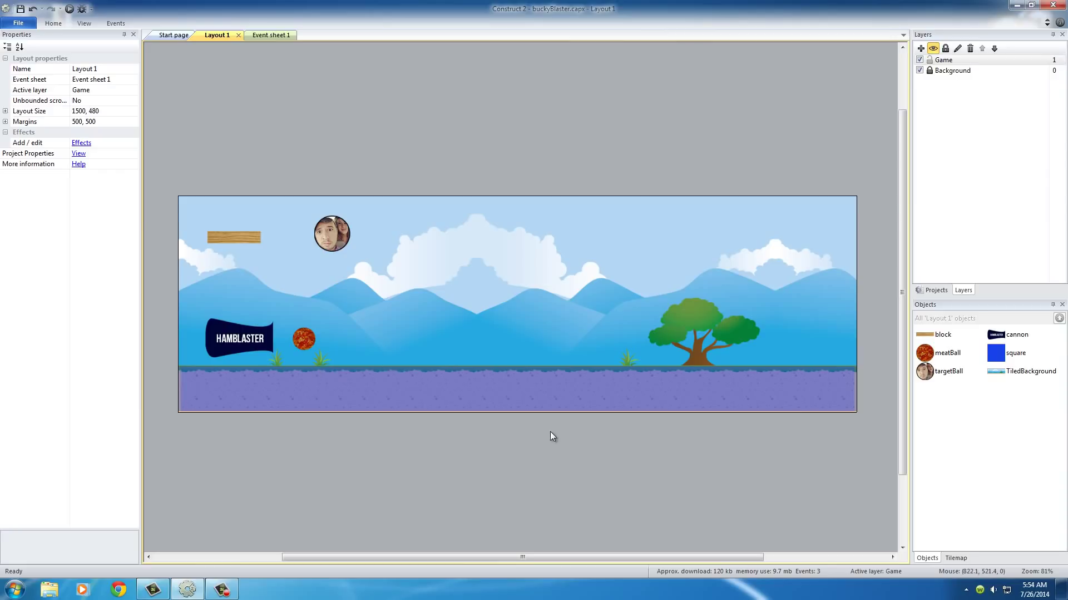
{"action": "left_click", "coordinate": [474, 401]}
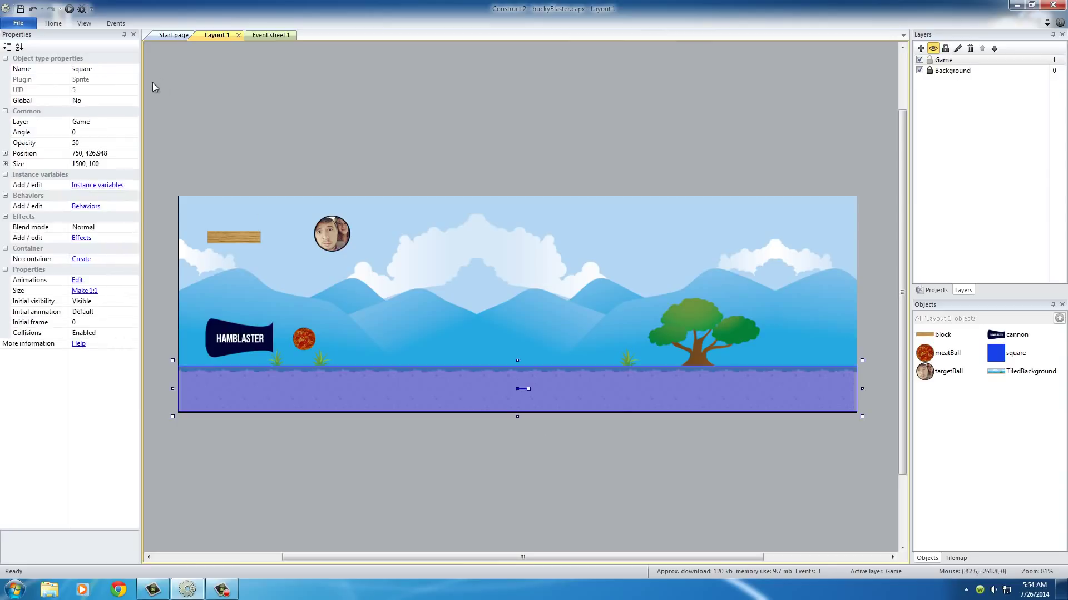
Change the strip's Name property from square to 'ground' and reselect it.
{"action": "left_click", "coordinate": [88, 68]}
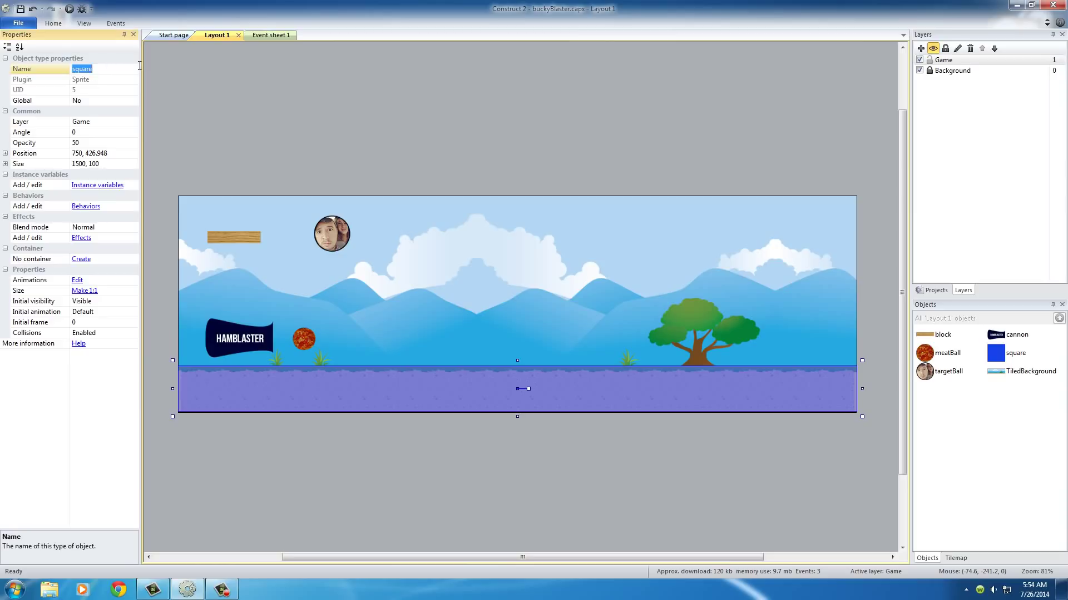
{"action": "type", "text": "ground"}
{"action": "left_click", "coordinate": [514, 191]}
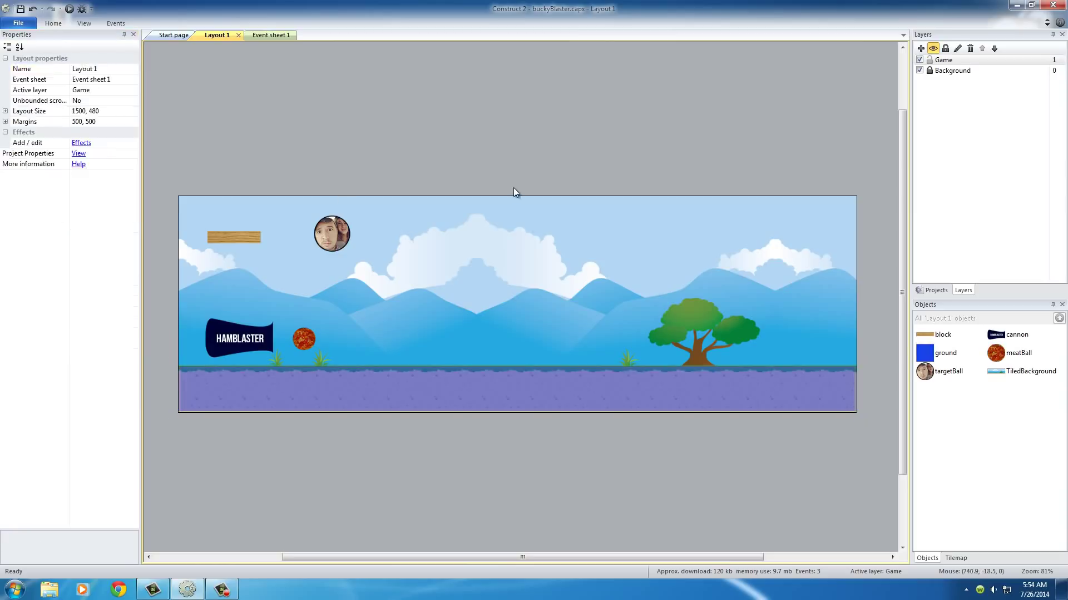
{"action": "left_click", "coordinate": [496, 396]}
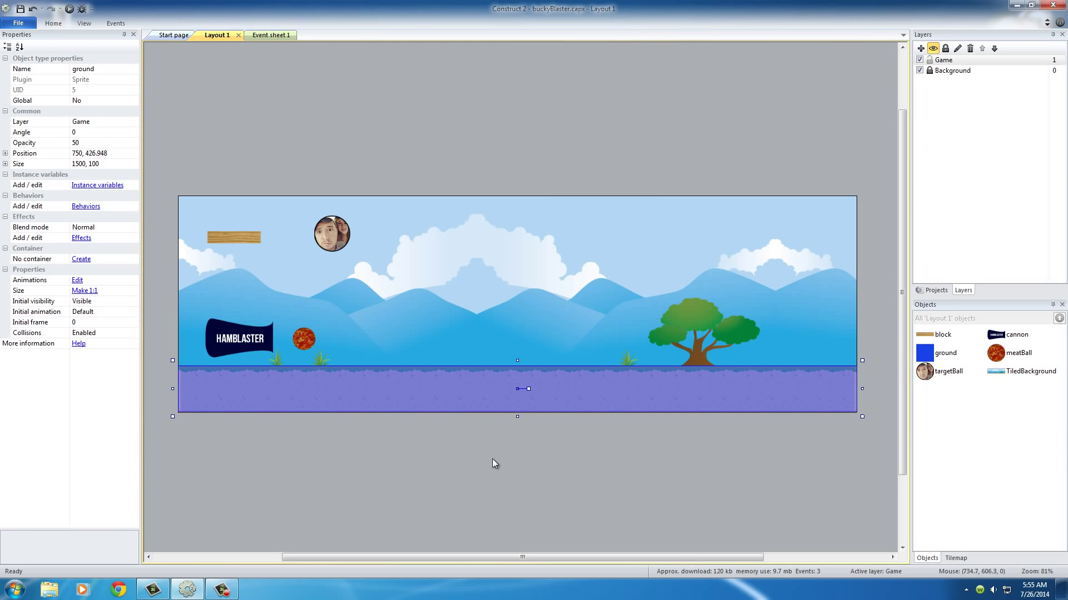
Add the Physics behavior from the Movements category to the ground object.
{"action": "left_click", "coordinate": [450, 335]}
{"action": "left_click", "coordinate": [453, 387]}
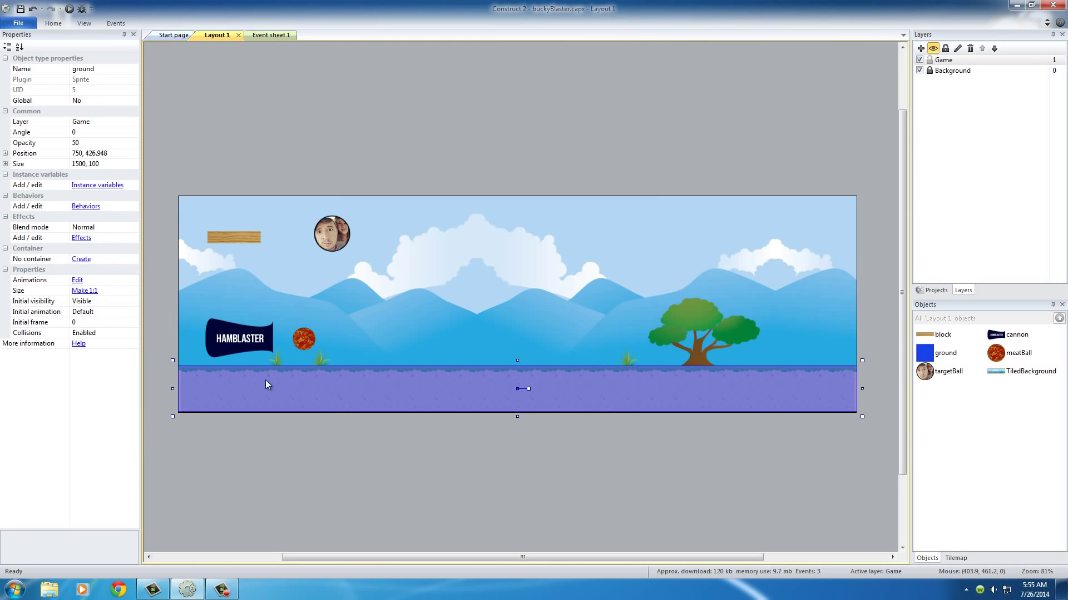
{"action": "left_click", "coordinate": [87, 207]}
{"action": "left_click", "coordinate": [464, 269]}
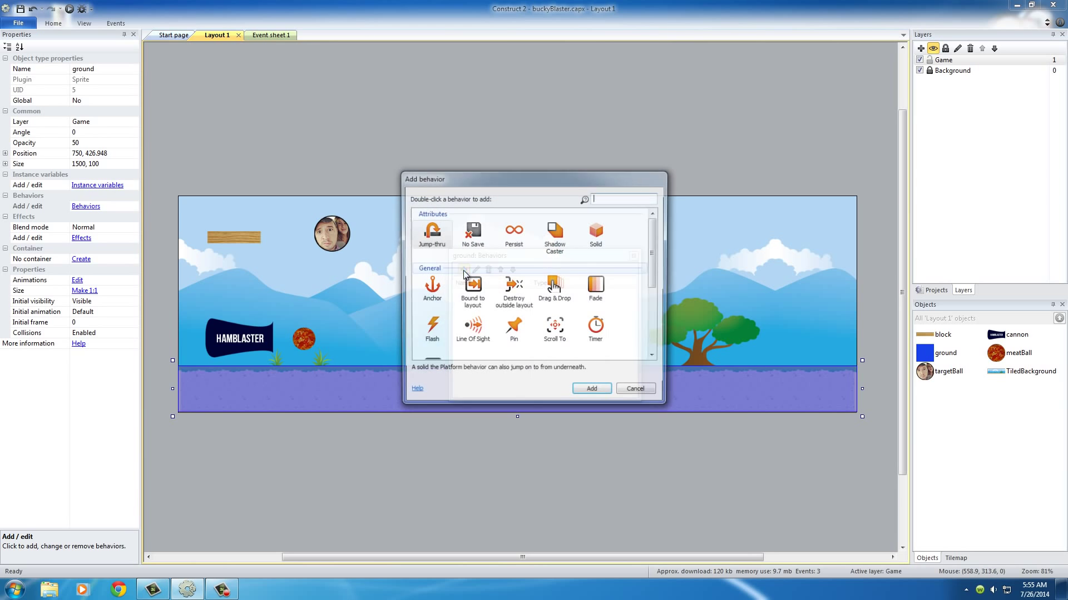
{"action": "left_click_drag", "start_coordinate": [654, 253], "coordinate": [656, 317]}
{"action": "left_click", "coordinate": [430, 332]}
{"action": "left_click", "coordinate": [593, 392]}
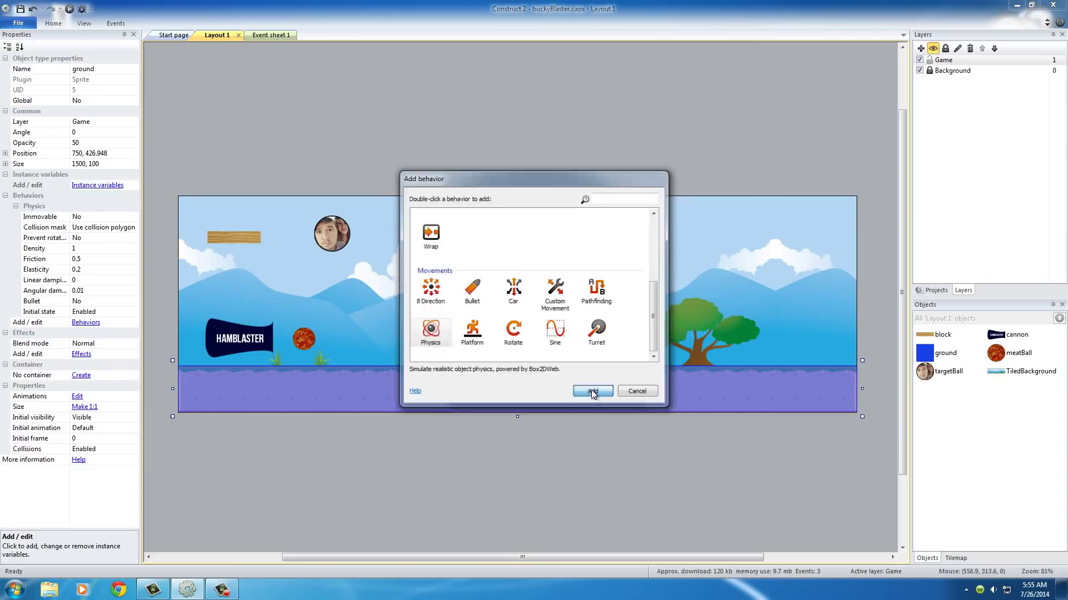
{"action": "left_click", "coordinate": [634, 256]}
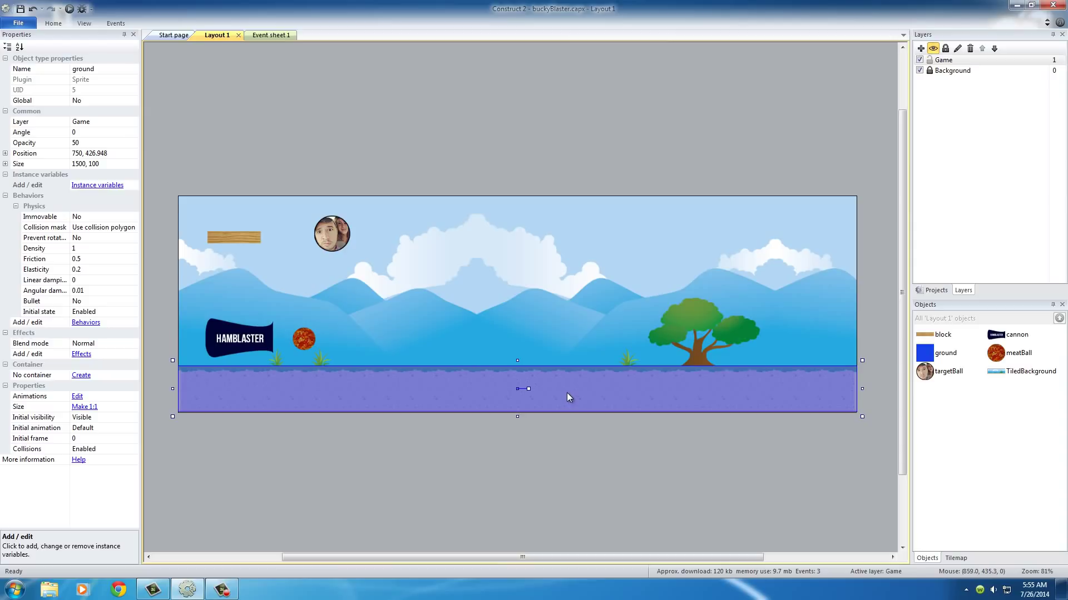
{"action": "left_click", "coordinate": [498, 446]}
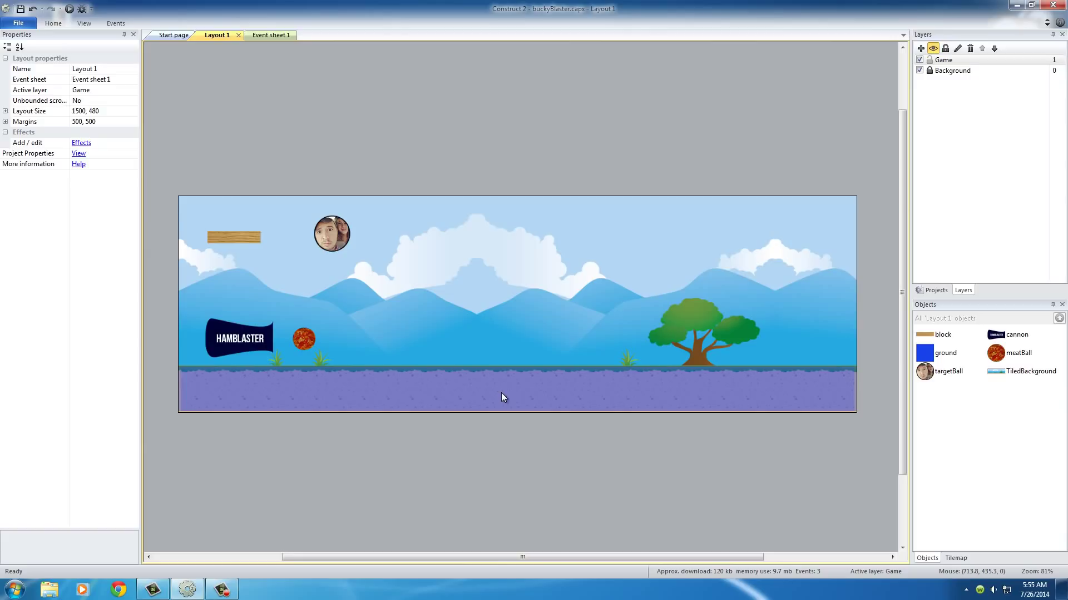
Set the ground's Physics Immovable and Prevent rotation properties to Yes.
{"action": "left_click", "coordinate": [502, 396]}
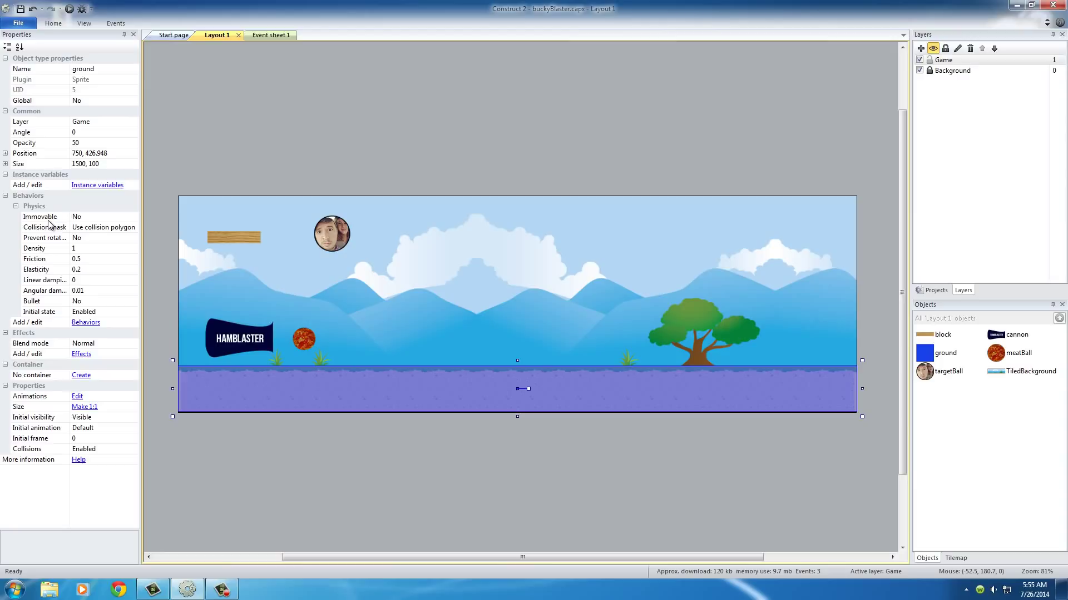
{"action": "left_click", "coordinate": [77, 219]}
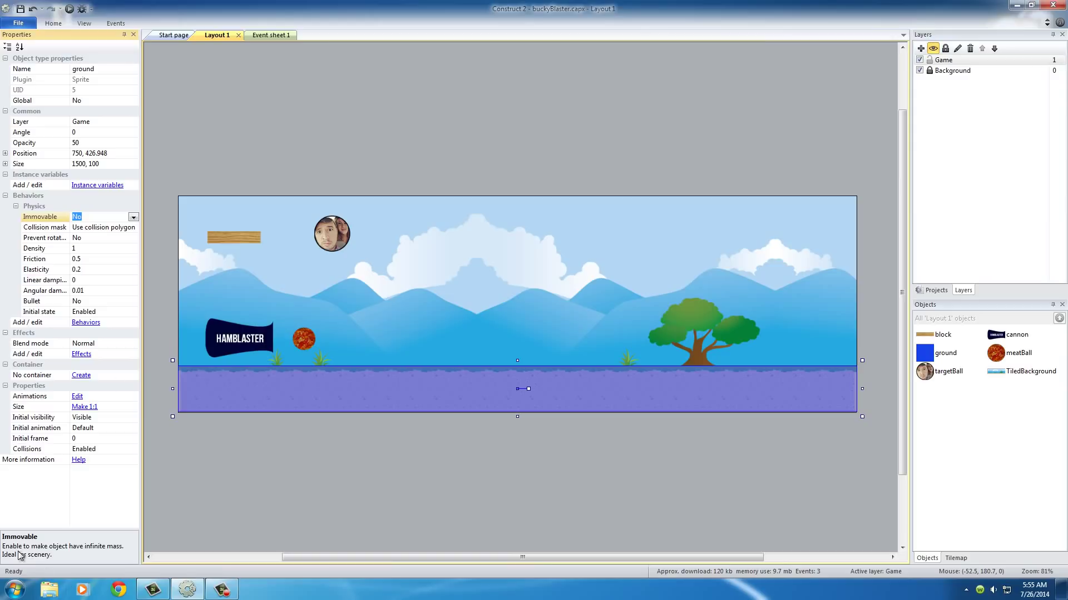
{"action": "left_click", "coordinate": [134, 218]}
{"action": "left_click", "coordinate": [112, 232]}
{"action": "left_click", "coordinate": [89, 239]}
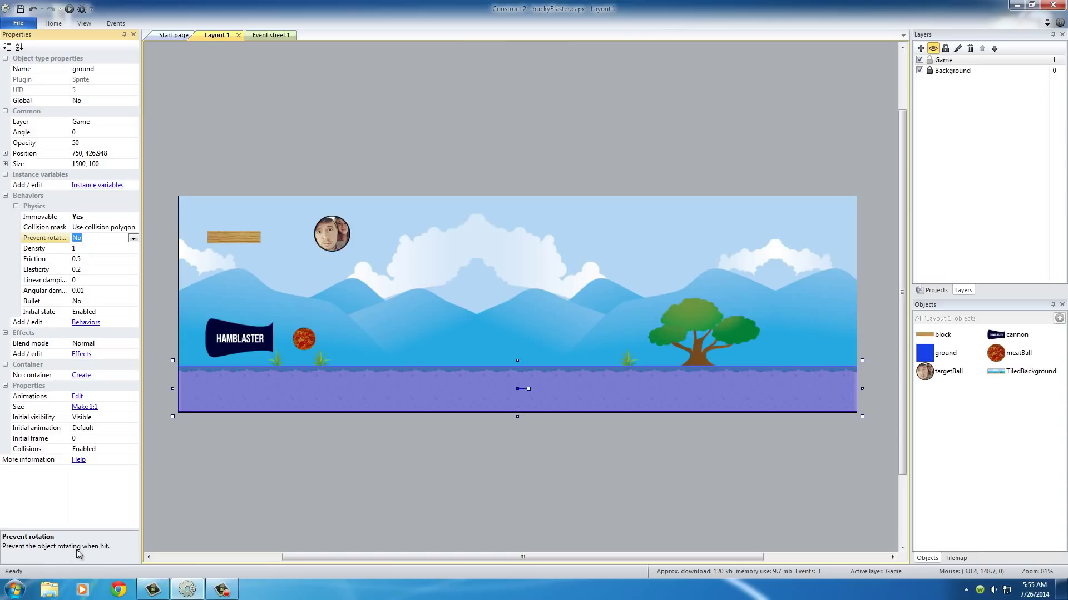
{"action": "left_click", "coordinate": [134, 238]}
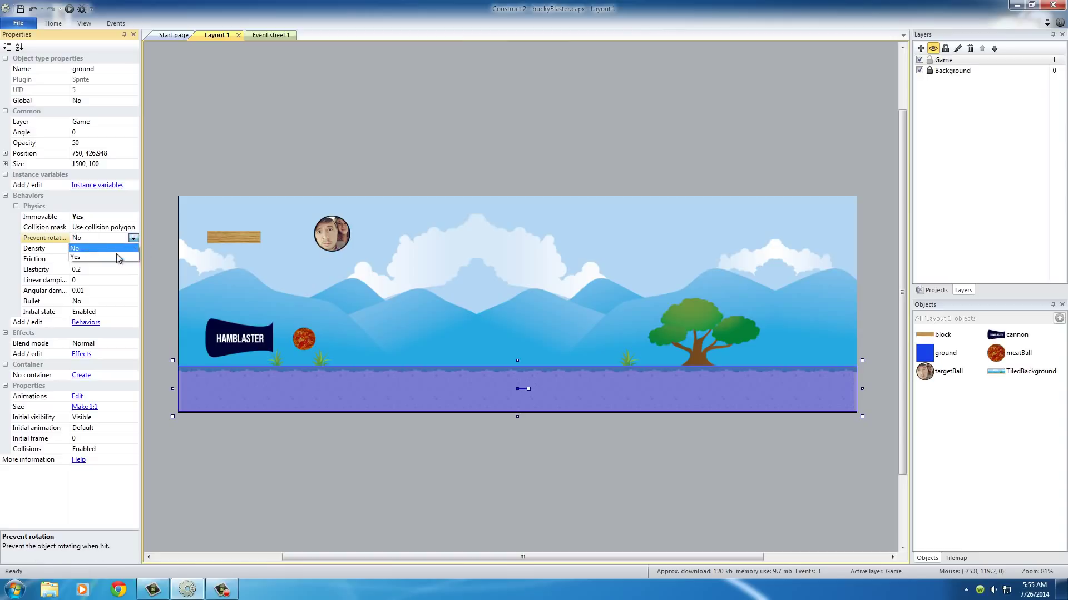
{"action": "left_click", "coordinate": [115, 257]}
{"action": "left_click", "coordinate": [415, 146]}
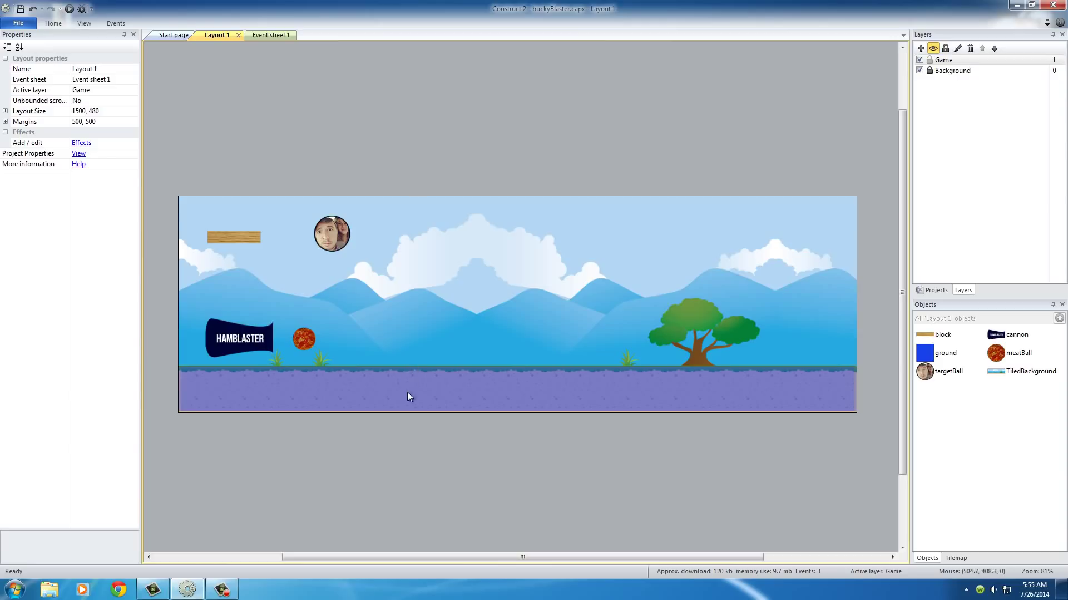
Nudge the wooden block slightly upward and recheck the ground's physics settings.
{"action": "left_click", "coordinate": [447, 395]}
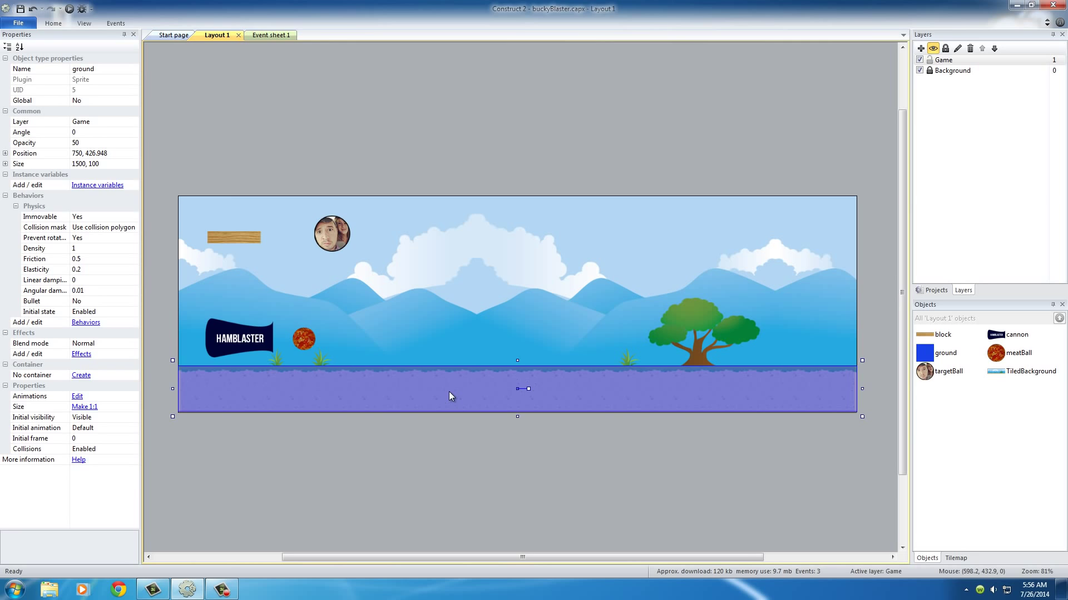
{"action": "left_click", "coordinate": [236, 238]}
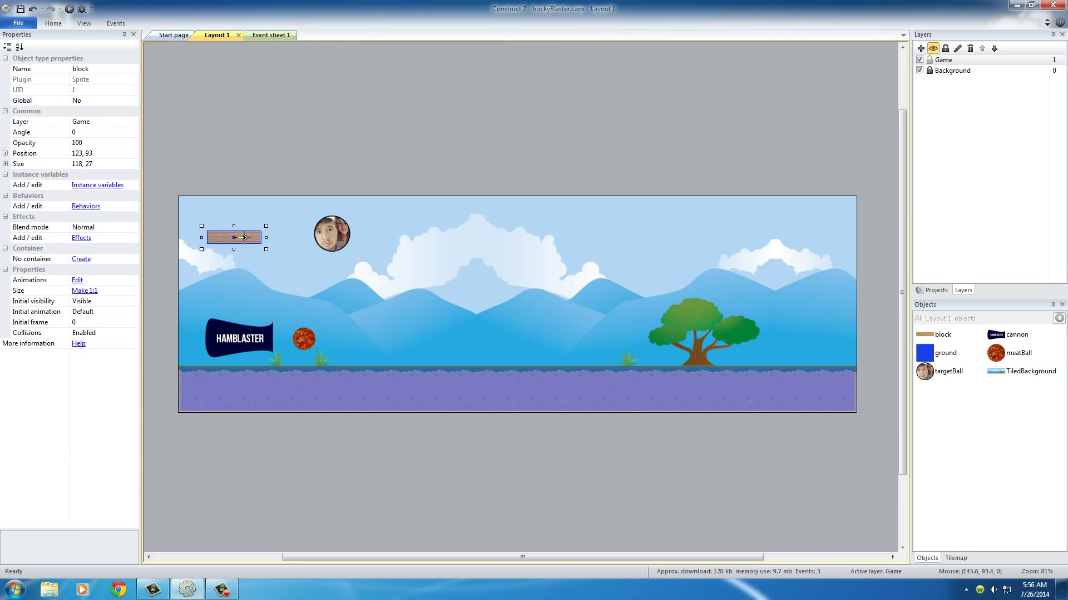
{"action": "mouse_move", "coordinate": [237, 238]}
{"action": "left_mouse_down"}
{"action": "mouse_move", "coordinate": [578, 343]}
{"action": "mouse_move", "coordinate": [361, 256]}
{"action": "mouse_move", "coordinate": [224, 231]}
{"action": "left_mouse_up"}
{"action": "left_click", "coordinate": [569, 287]}
{"action": "left_click", "coordinate": [525, 395]}
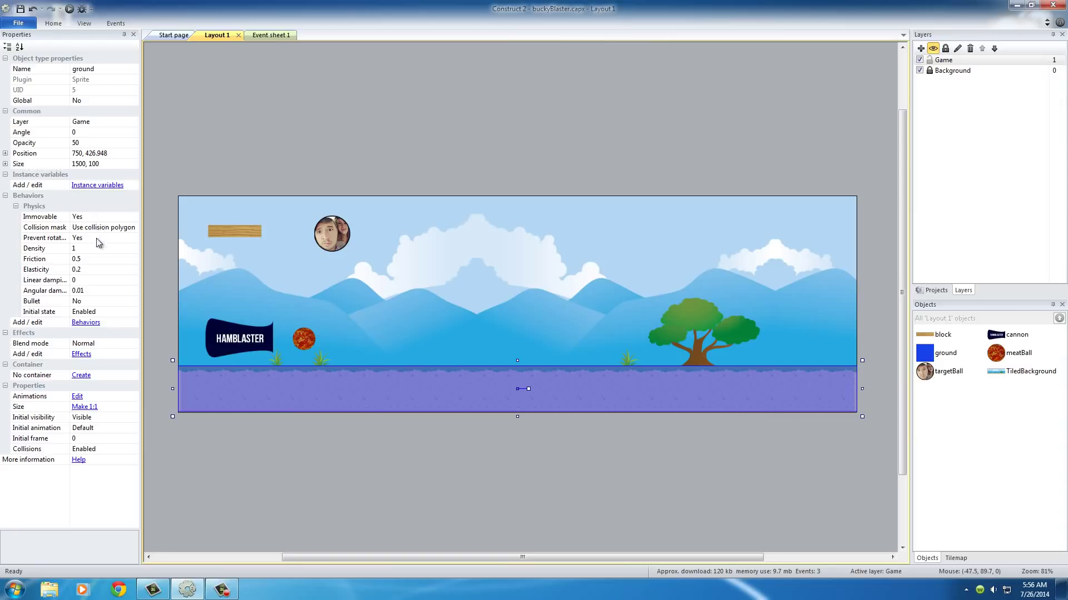
{"action": "left_click", "coordinate": [598, 435]}
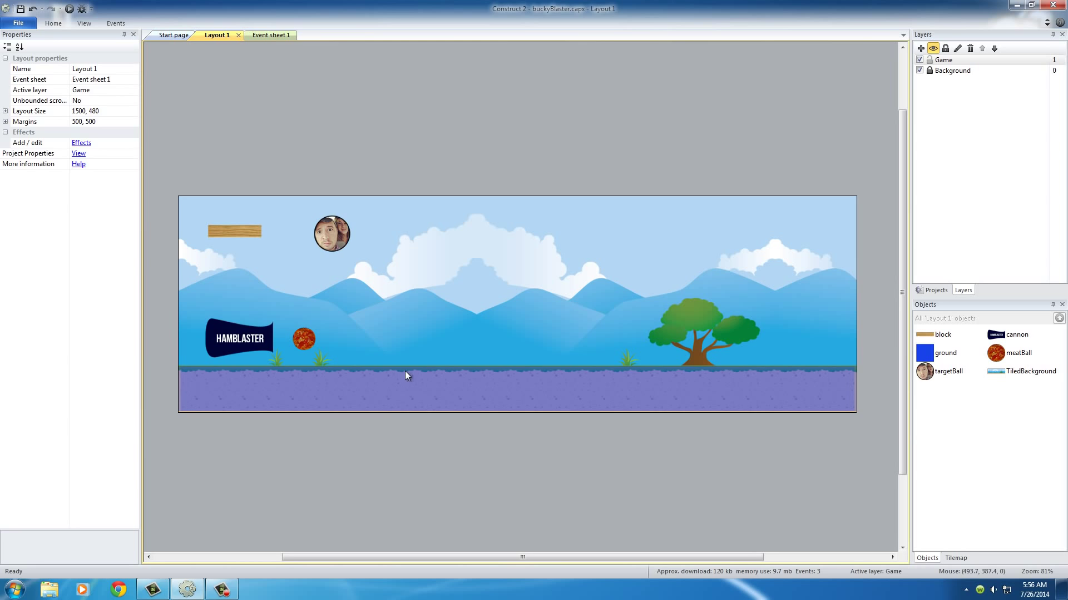
In the preview, fire a meatball onto the ground, restart, and fire another.
{"action": "left_click", "coordinate": [430, 375]}
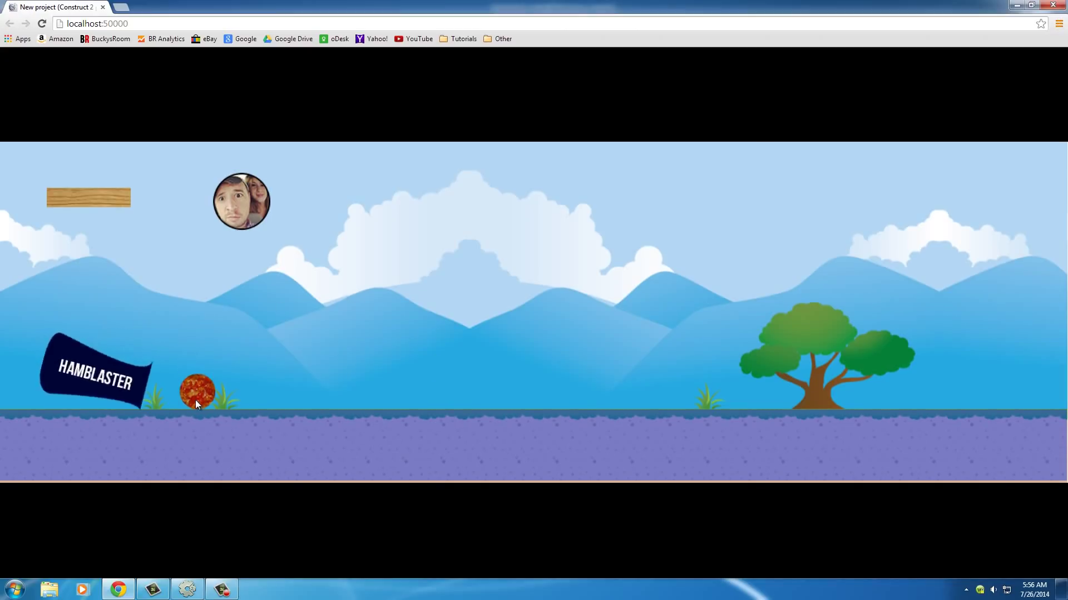
{"action": "left_click", "coordinate": [228, 359]}
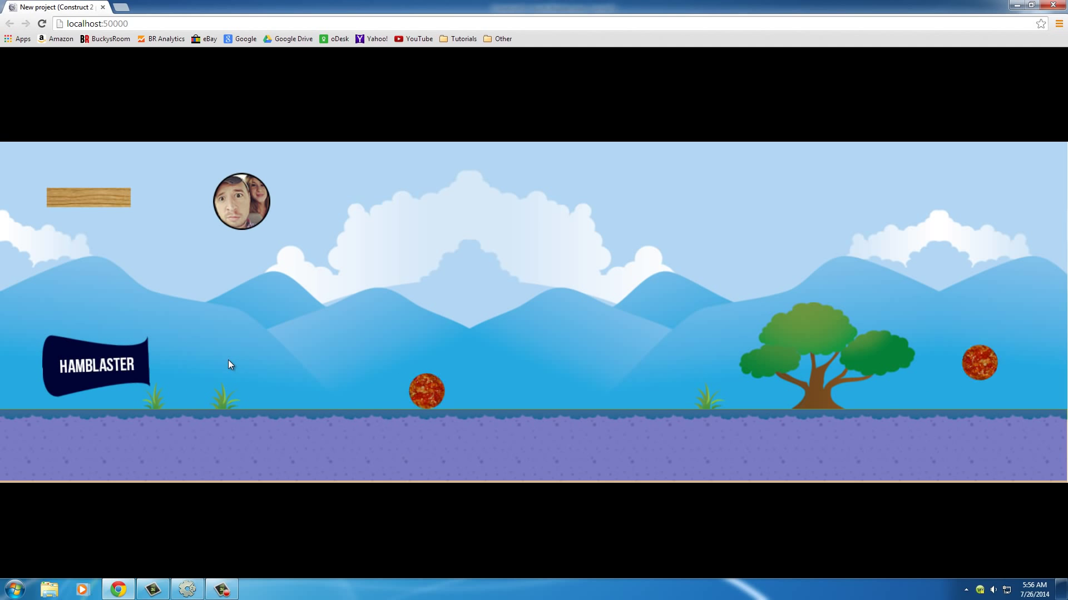
{"action": "left_click", "coordinate": [41, 24]}
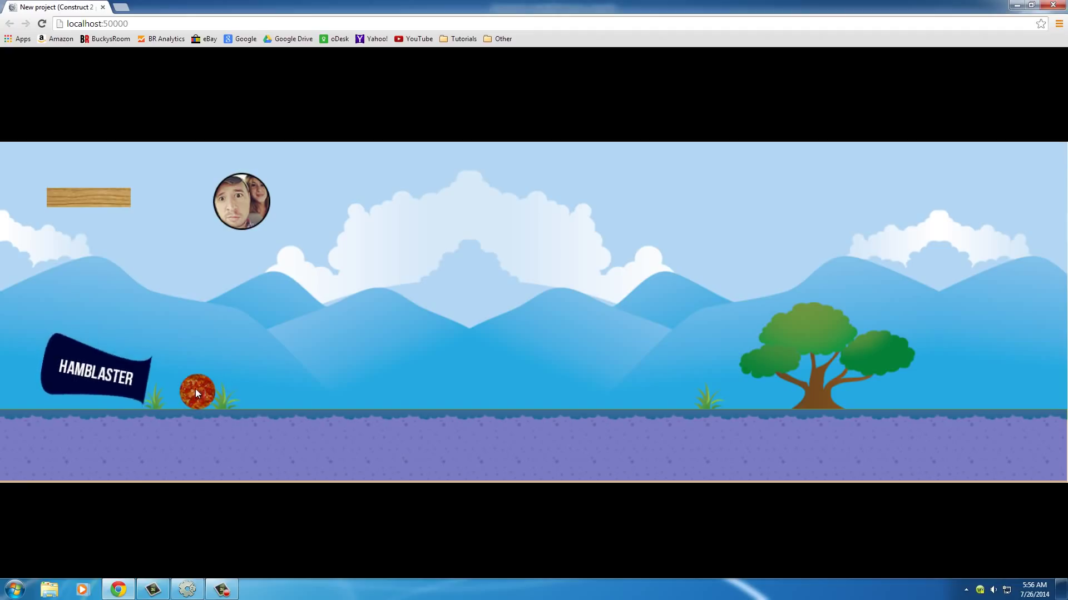
{"action": "left_click", "coordinate": [219, 367]}
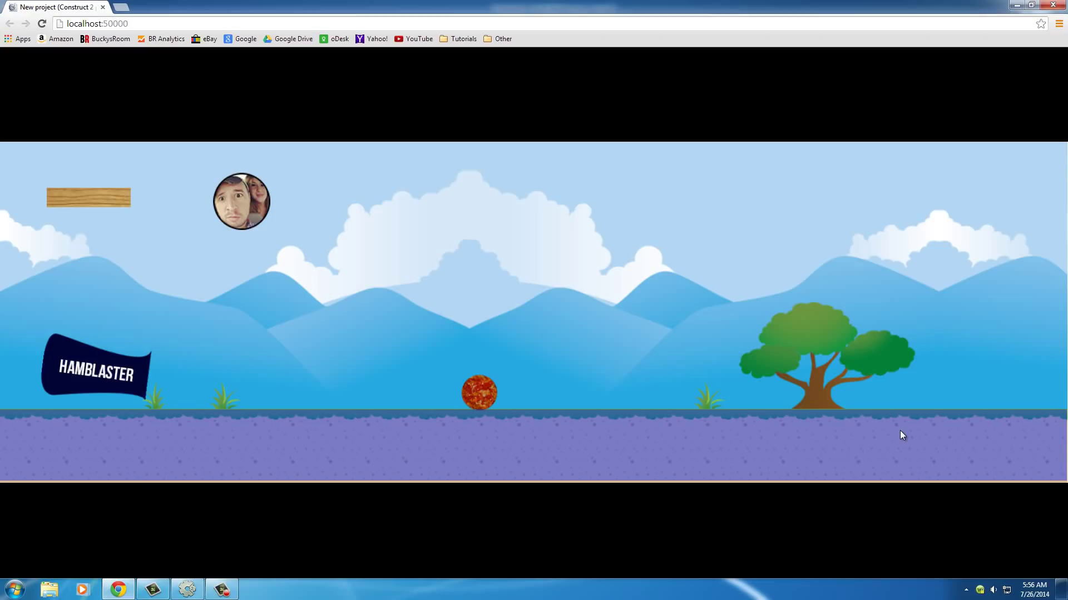
{"action": "left_click", "coordinate": [1054, 5]}
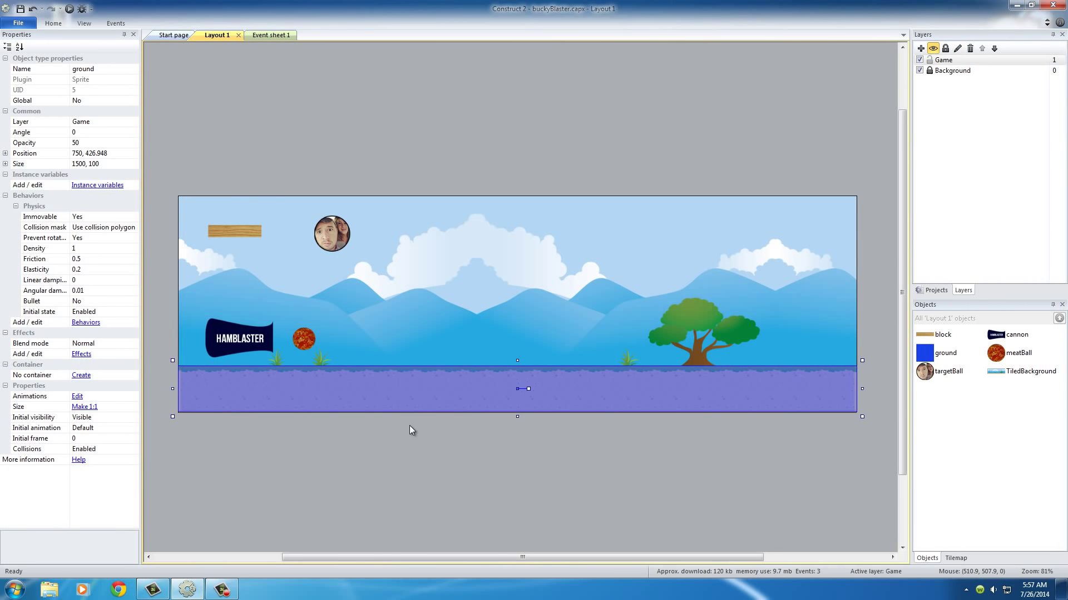